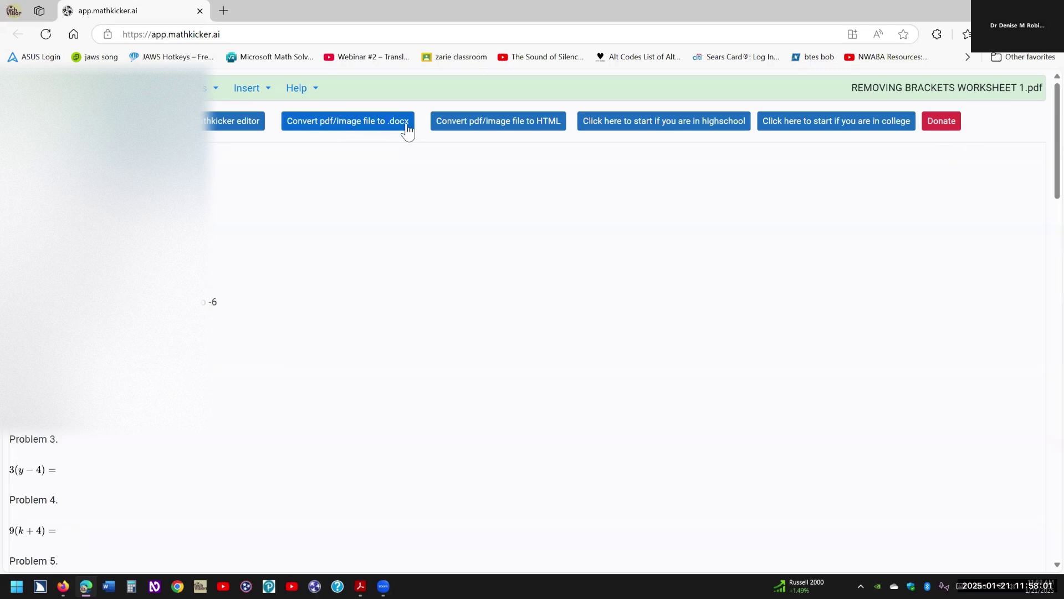
- Convert Unit 6 Answer Keys Reduced Size.pdf to a .docx file and save it in Downloads as Unit 6 Answer Keys Reduced Size.docx
{"action": "left_click", "coordinate": [373, 123]}
{"action": "key", "text": "Return"}
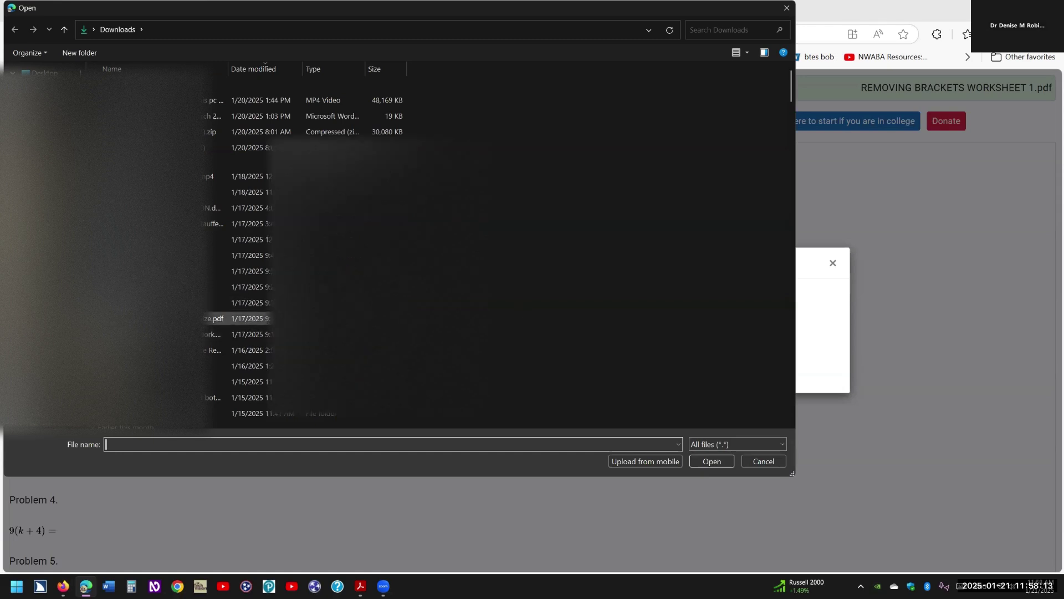
{"action": "double_click", "coordinate": [167, 319]}
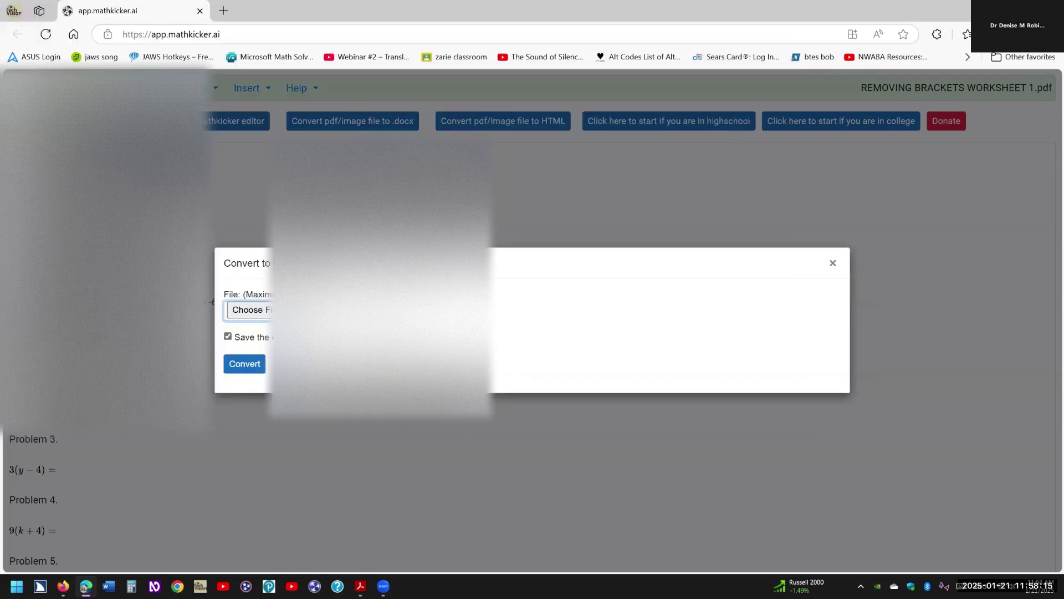
{"action": "left_click", "coordinate": [247, 364]}
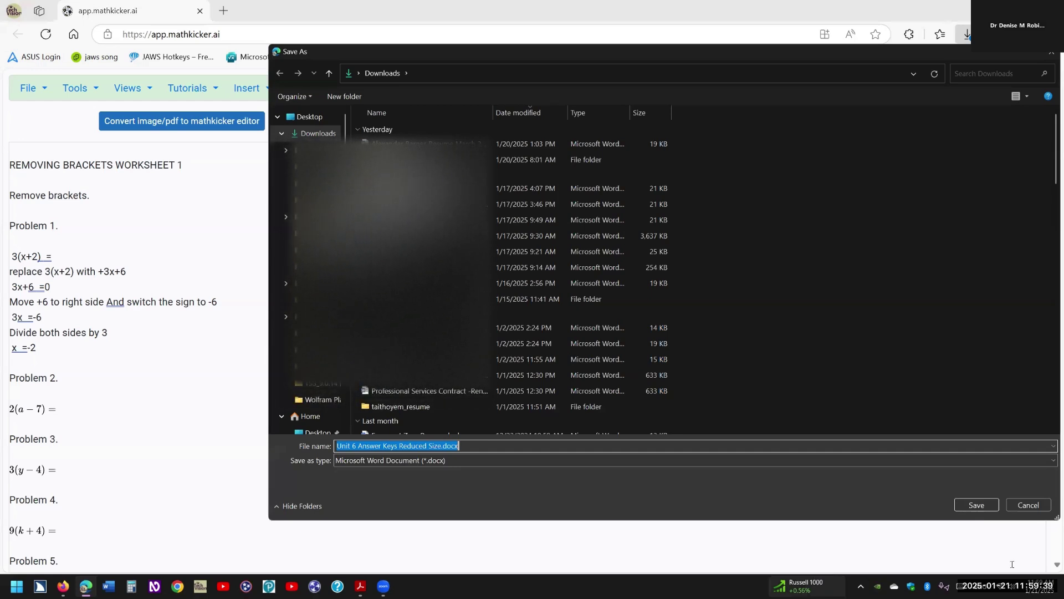
{"action": "left_click", "coordinate": [977, 504]}
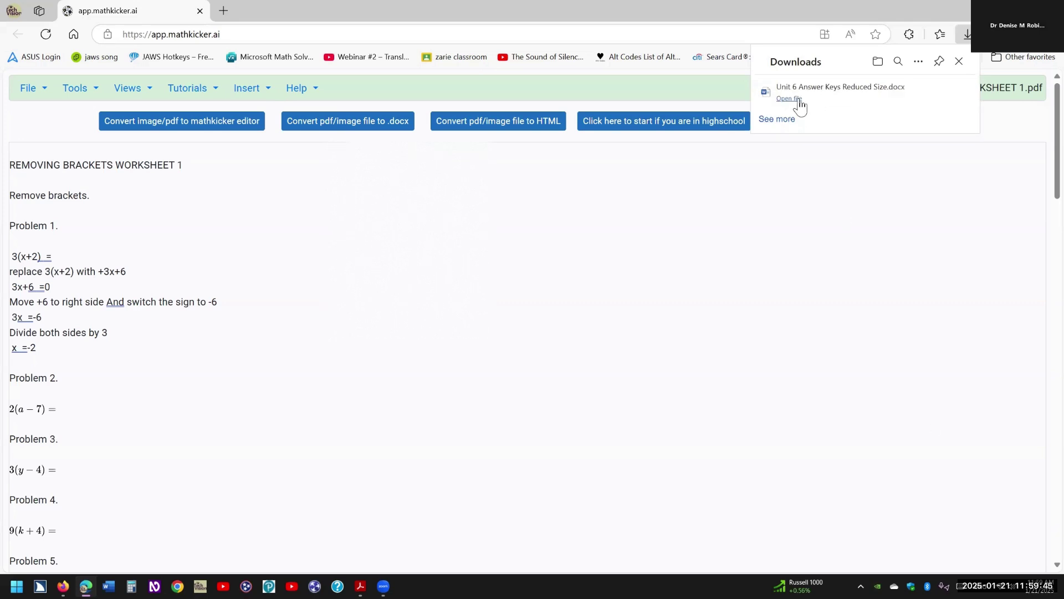
- Open the downloaded Unit 6 Answer Keys Reduced Size.docx in Word and set the page zoom to 200%
{"action": "left_click", "coordinate": [789, 99]}
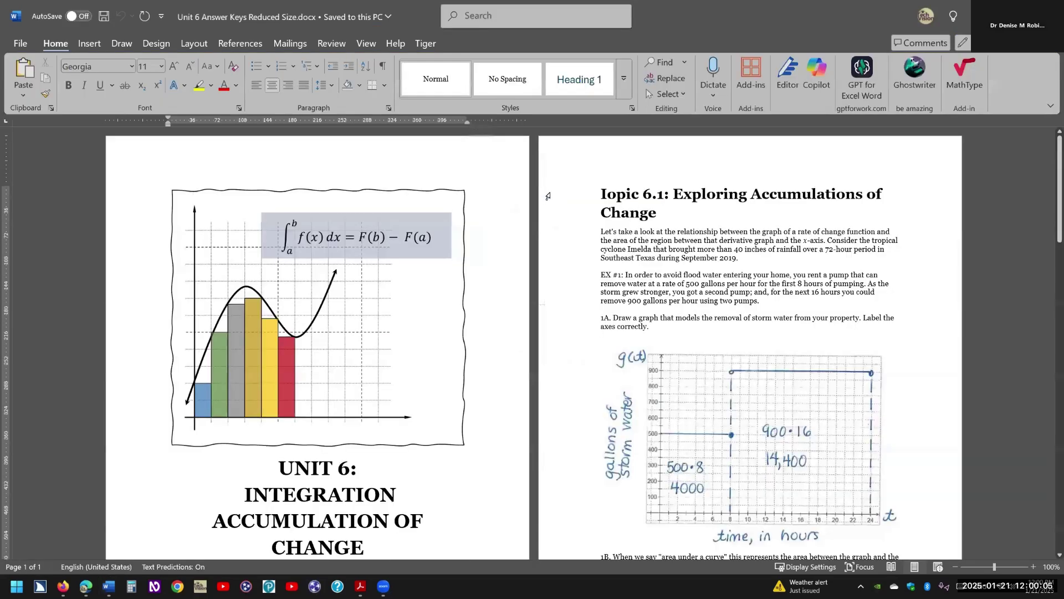
{"action": "scroll", "coordinate": [548, 196], "scroll_direction": "down", "scroll_amount": 5}
{"action": "scroll", "coordinate": [457, 190], "scroll_direction": "down", "scroll_amount": 2}
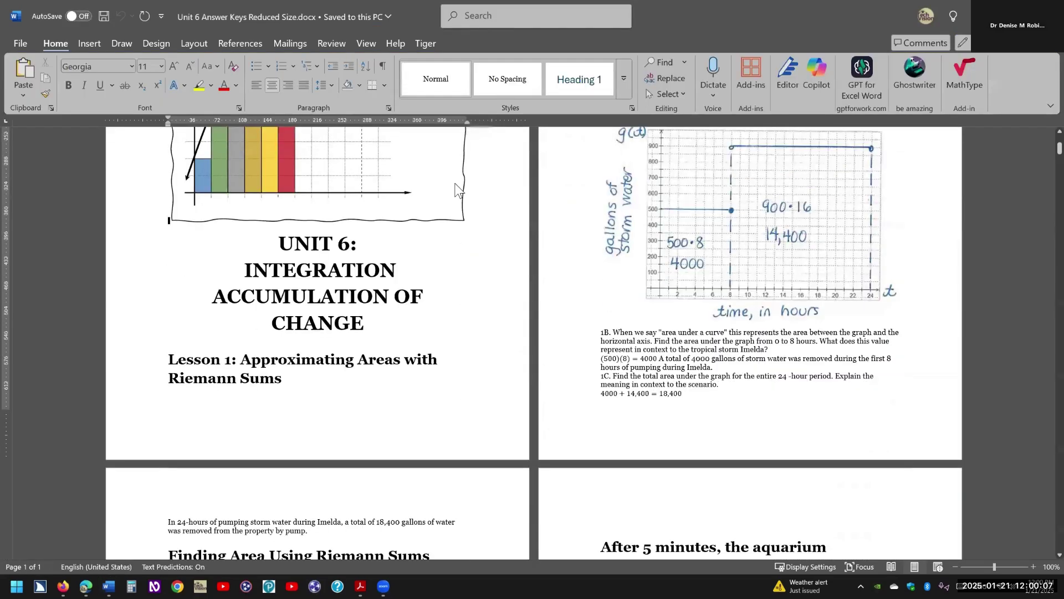
{"action": "key", "text": "alt+w"}
{"action": "key", "text": "q"}
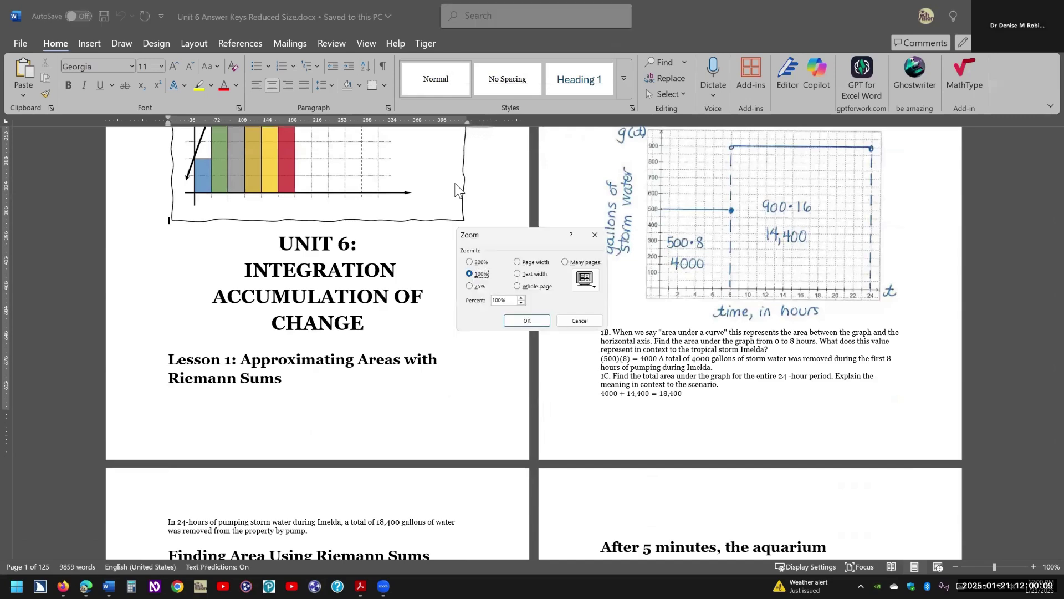
{"action": "key", "text": "alt+2"}
{"action": "key", "text": "Return"}
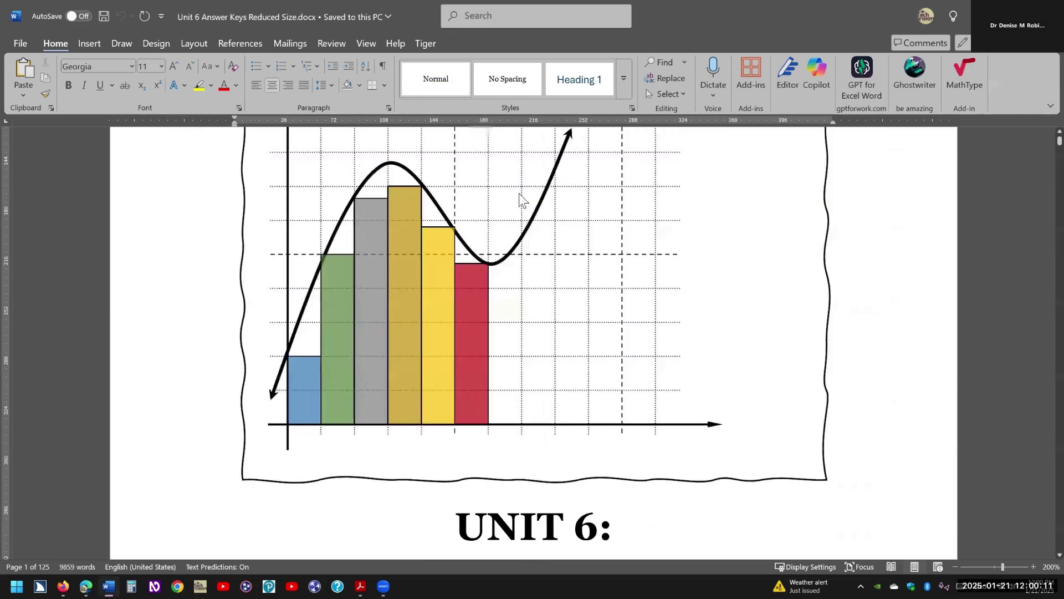
- Examine the cover page's graph image with its picture options, the unit title and the first topic heading
{"action": "scroll", "coordinate": [518, 202], "scroll_direction": "down", "scroll_amount": 3}
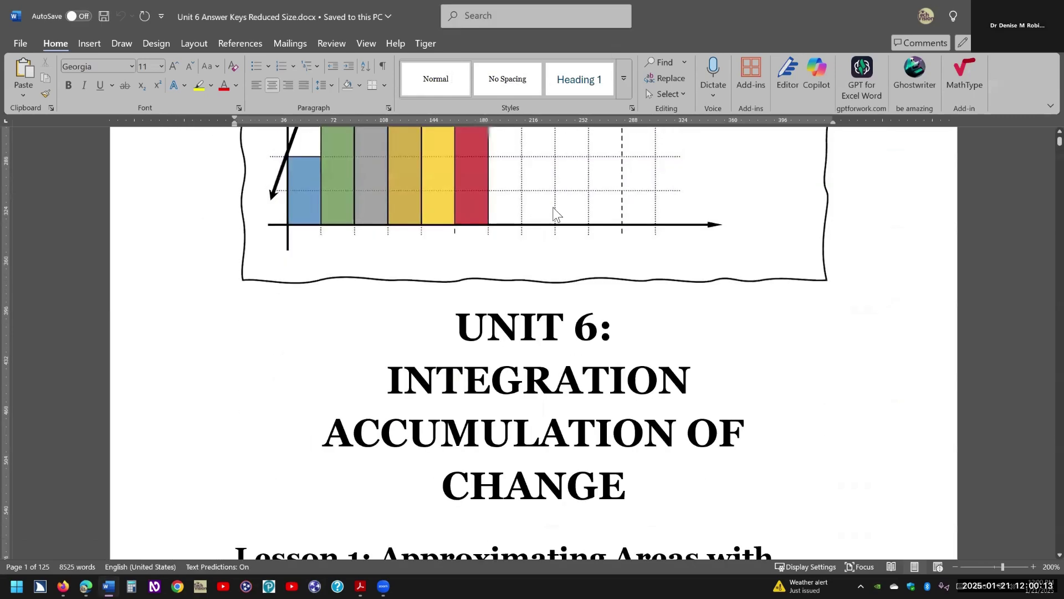
{"action": "scroll", "coordinate": [555, 284], "scroll_direction": "up", "scroll_amount": 5}
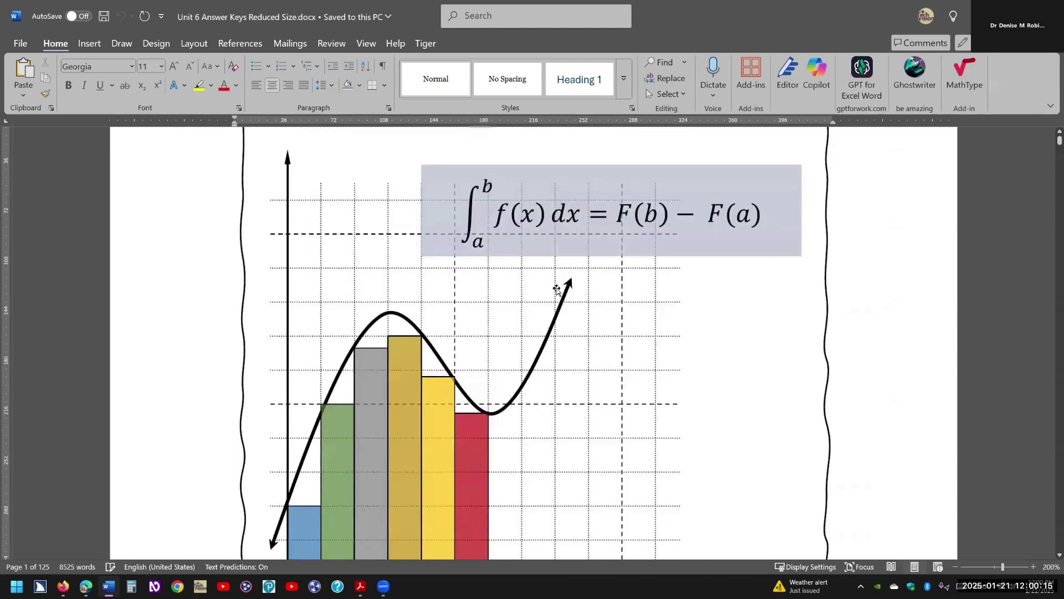
{"action": "right_click", "coordinate": [557, 289]}
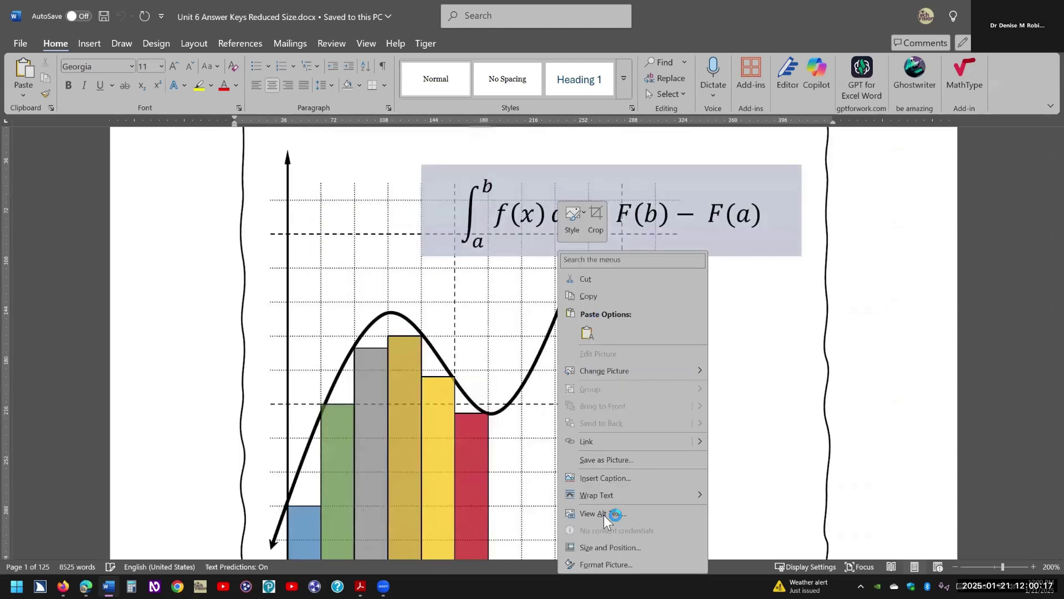
{"action": "left_click", "coordinate": [408, 477]}
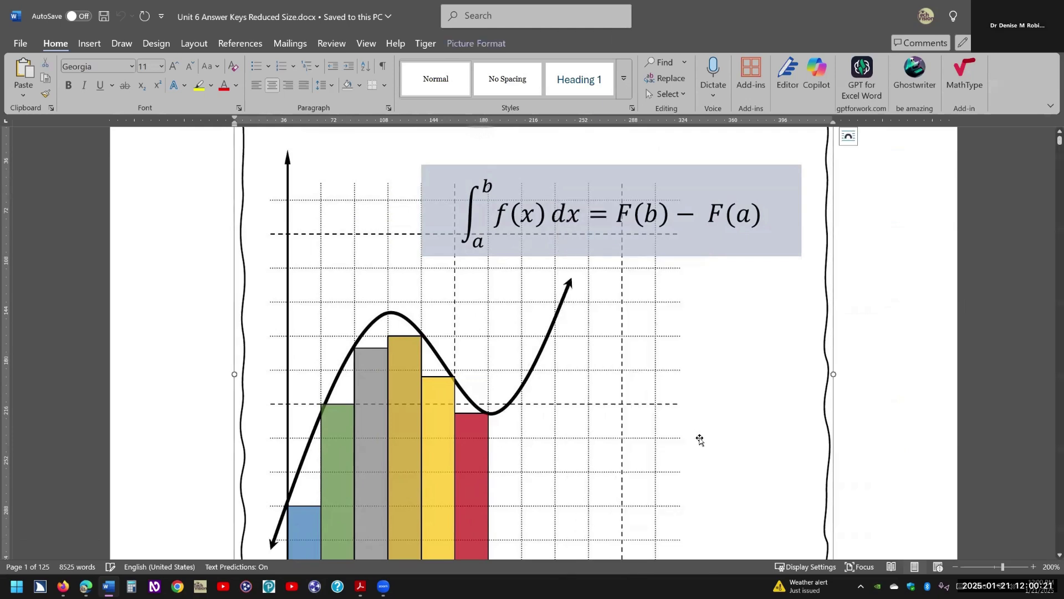
{"action": "scroll", "coordinate": [700, 439], "scroll_direction": "down", "scroll_amount": 3}
{"action": "scroll", "coordinate": [700, 440], "scroll_direction": "down", "scroll_amount": 6}
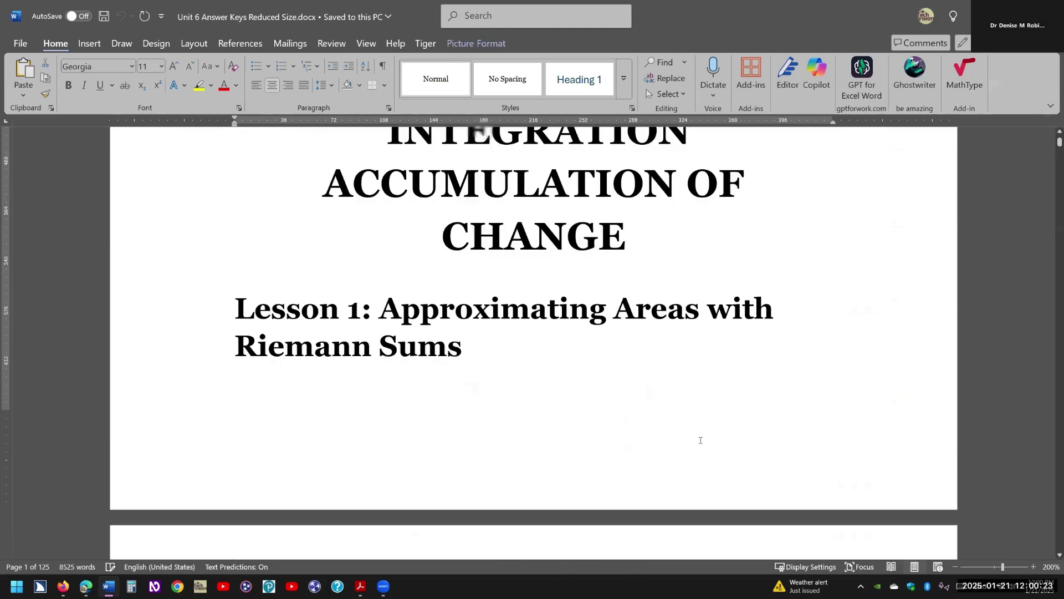
{"action": "scroll", "coordinate": [700, 440], "scroll_direction": "down", "scroll_amount": 3}
{"action": "scroll", "coordinate": [700, 441], "scroll_direction": "down", "scroll_amount": 1}
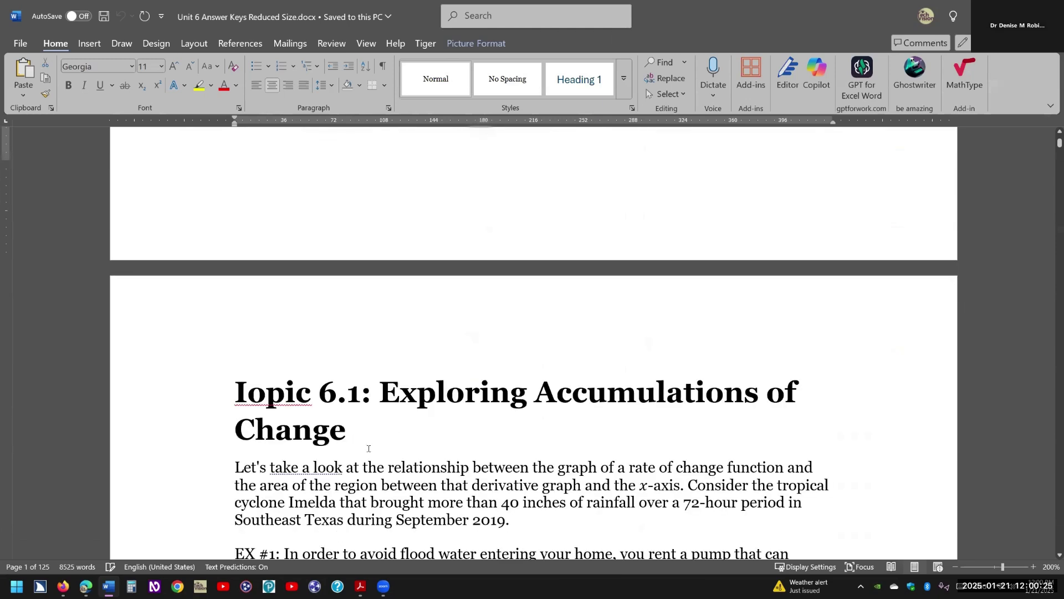
{"action": "left_click_drag", "start_coordinate": [235, 393], "coordinate": [305, 392]}
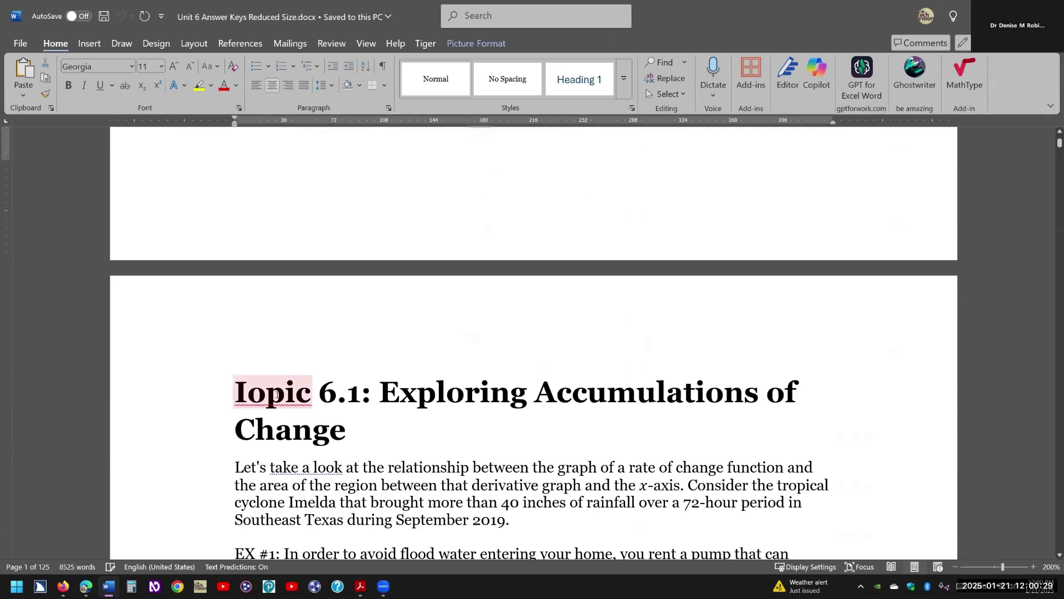
{"action": "key", "text": "ctrl+h"}
{"action": "key", "text": "Escape"}
- Replace every misread "Iopic" in the document with "Topic", including a search from the beginning
{"action": "left_click_drag", "start_coordinate": [311, 394], "coordinate": [238, 396]}
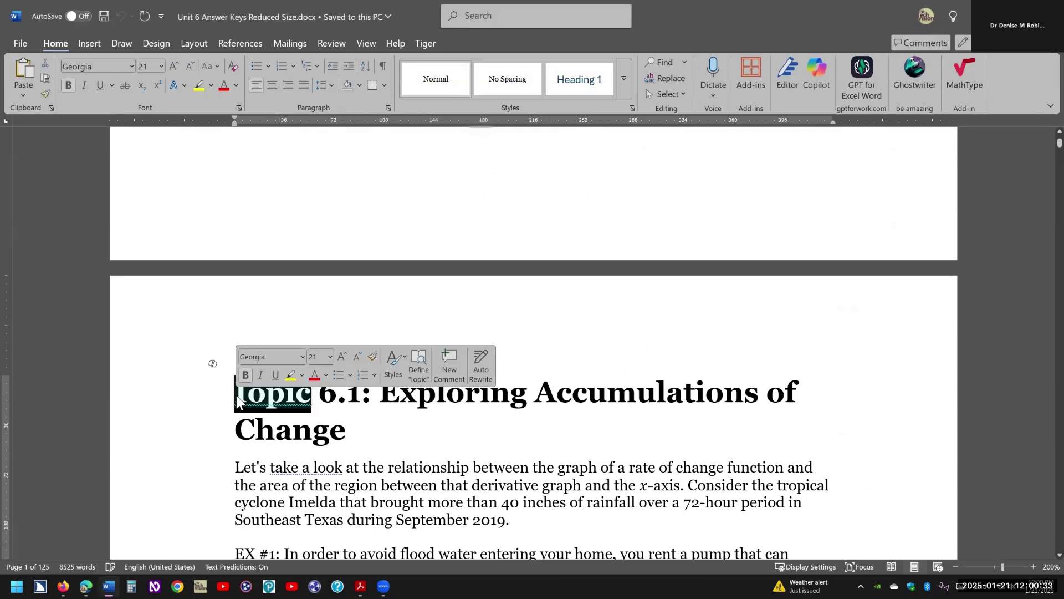
{"action": "key", "text": "ctrl+h"}
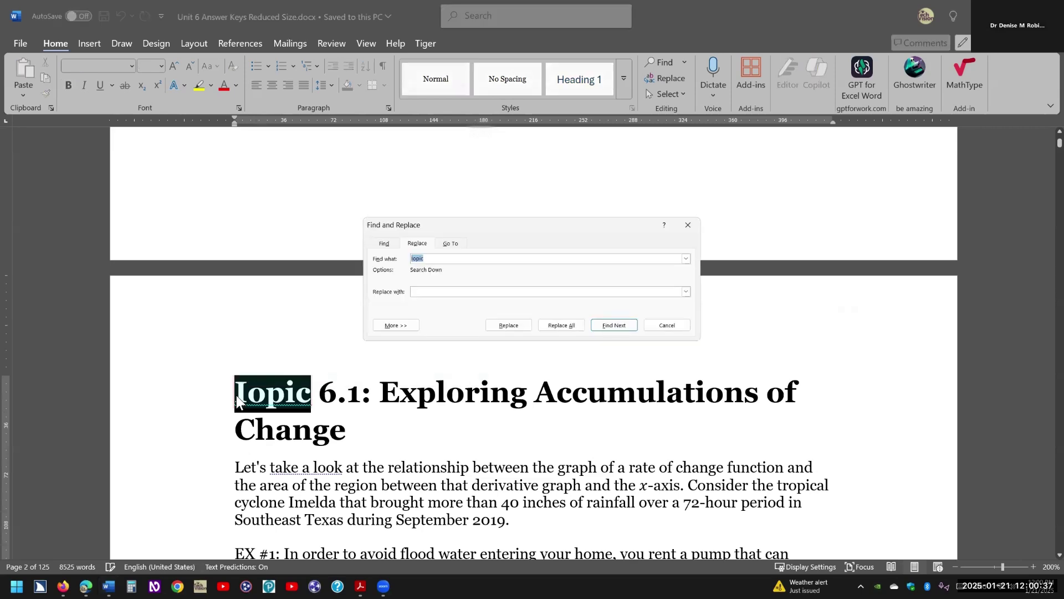
{"action": "key", "text": "Tab"}
{"action": "type", "text": "Topic"}
{"action": "left_click", "coordinate": [561, 325]}
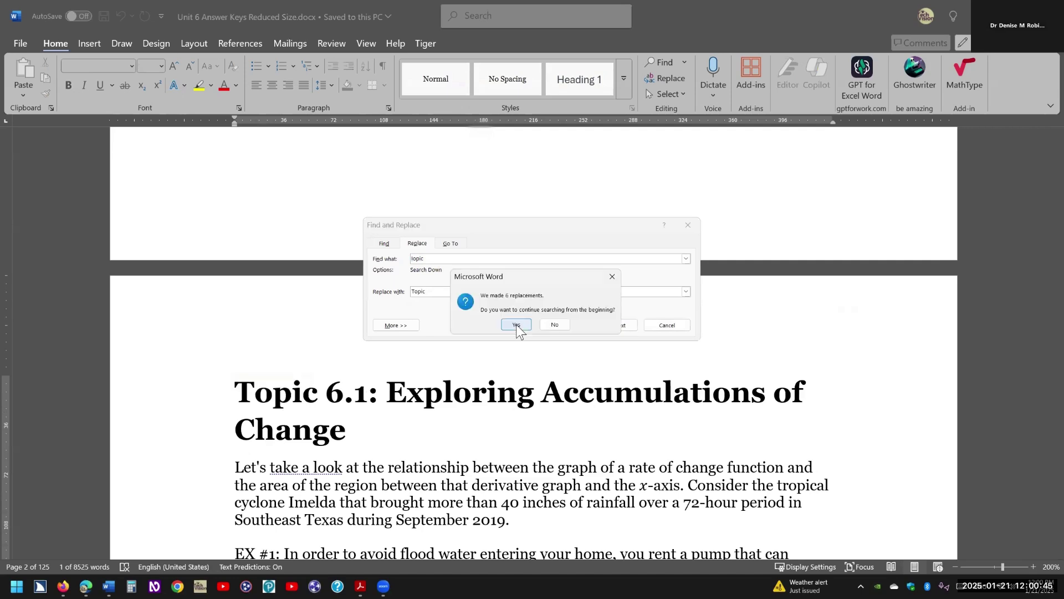
{"action": "left_click", "coordinate": [516, 325]}
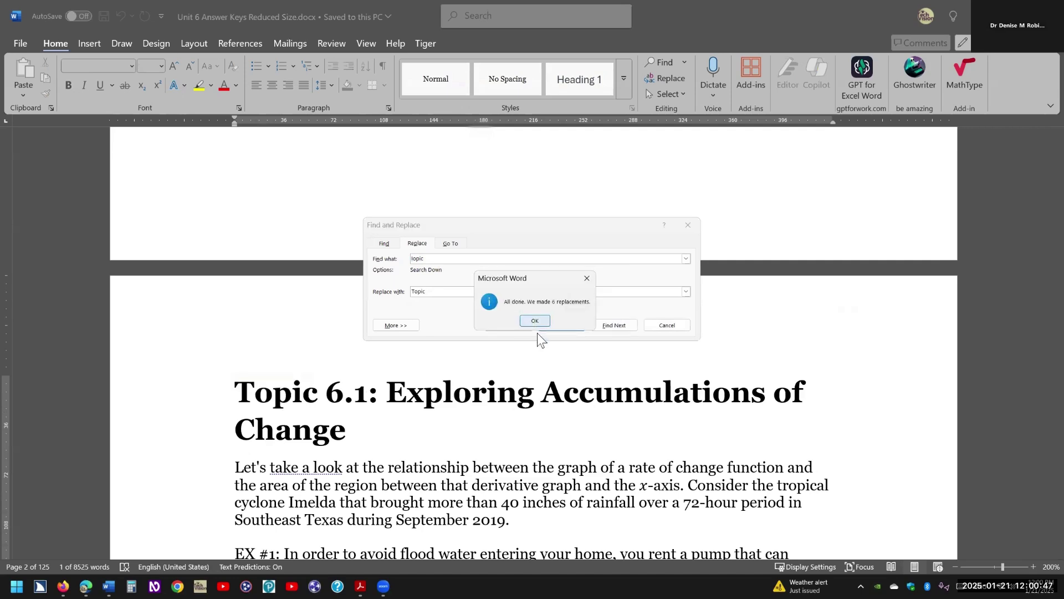
{"action": "left_click", "coordinate": [540, 333]}
{"action": "key", "text": "Escape"}
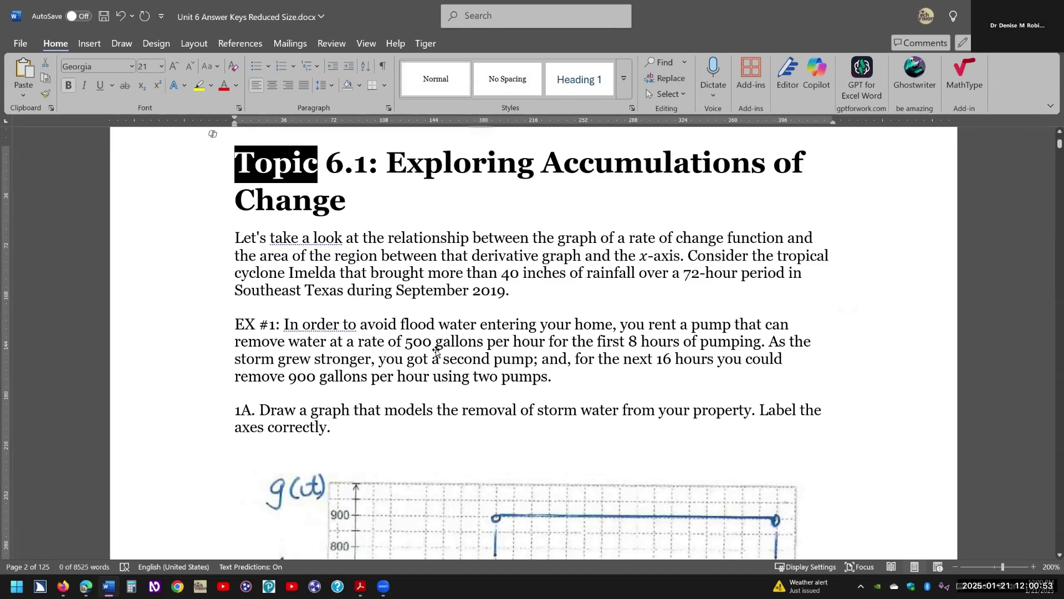
- Examine the converted storm-water graph, its answers and the Topic 6.2 text for recognition errors
{"action": "scroll", "coordinate": [311, 349], "scroll_direction": "down", "scroll_amount": 3}
{"action": "left_click", "coordinate": [488, 346]}
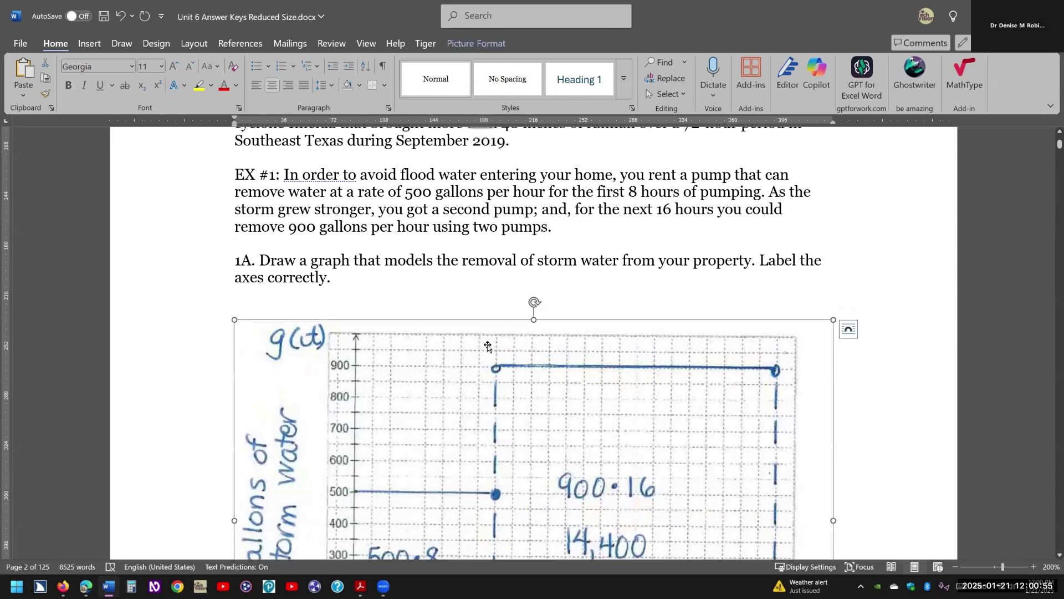
{"action": "scroll", "coordinate": [487, 346], "scroll_direction": "down", "scroll_amount": 3}
{"action": "scroll", "coordinate": [487, 345], "scroll_direction": "down", "scroll_amount": 5}
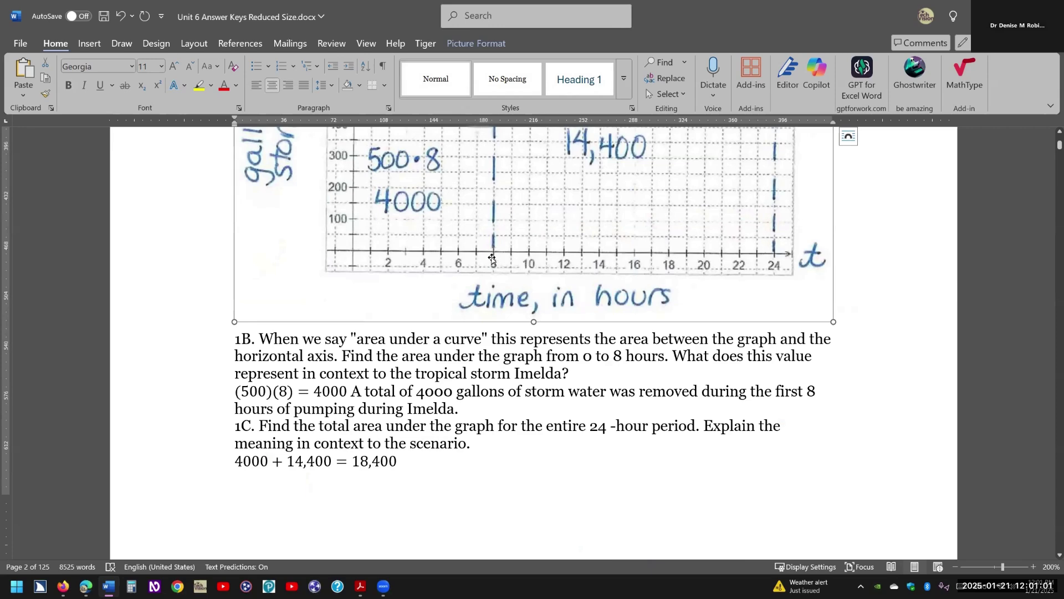
{"action": "scroll", "coordinate": [492, 260], "scroll_direction": "down", "scroll_amount": 5}
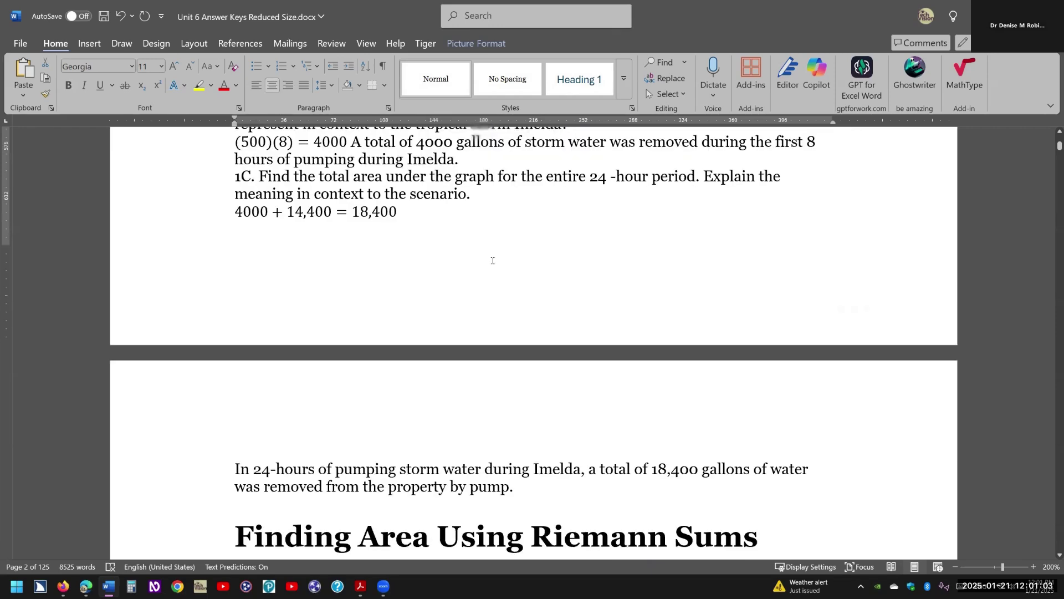
{"action": "scroll", "coordinate": [492, 260], "scroll_direction": "down", "scroll_amount": 4}
{"action": "scroll", "coordinate": [492, 261], "scroll_direction": "down", "scroll_amount": 3}
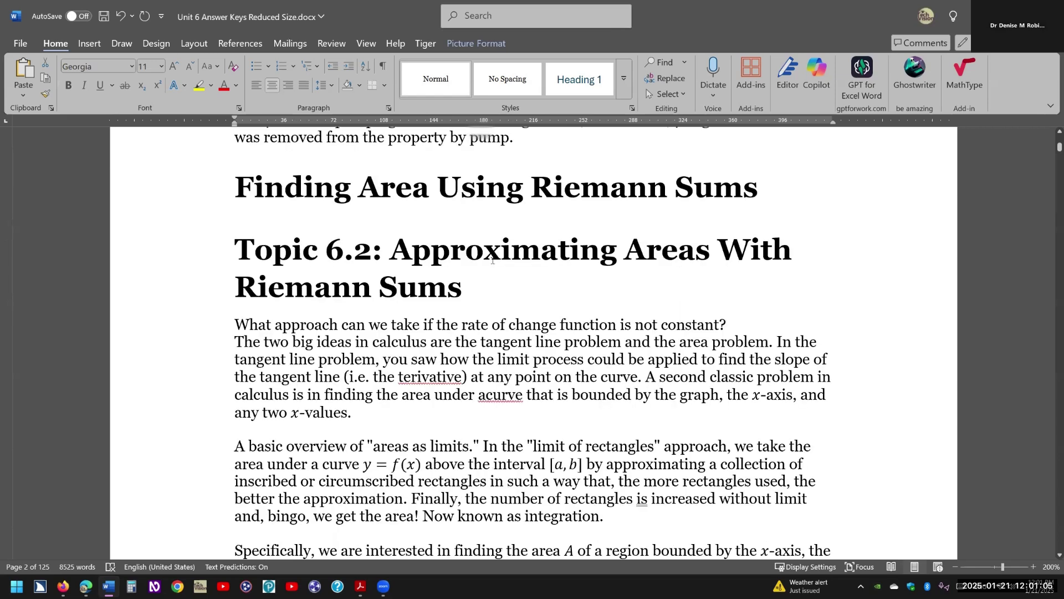
{"action": "scroll", "coordinate": [492, 259], "scroll_direction": "down", "scroll_amount": 3}
{"action": "left_click", "coordinate": [392, 224]}
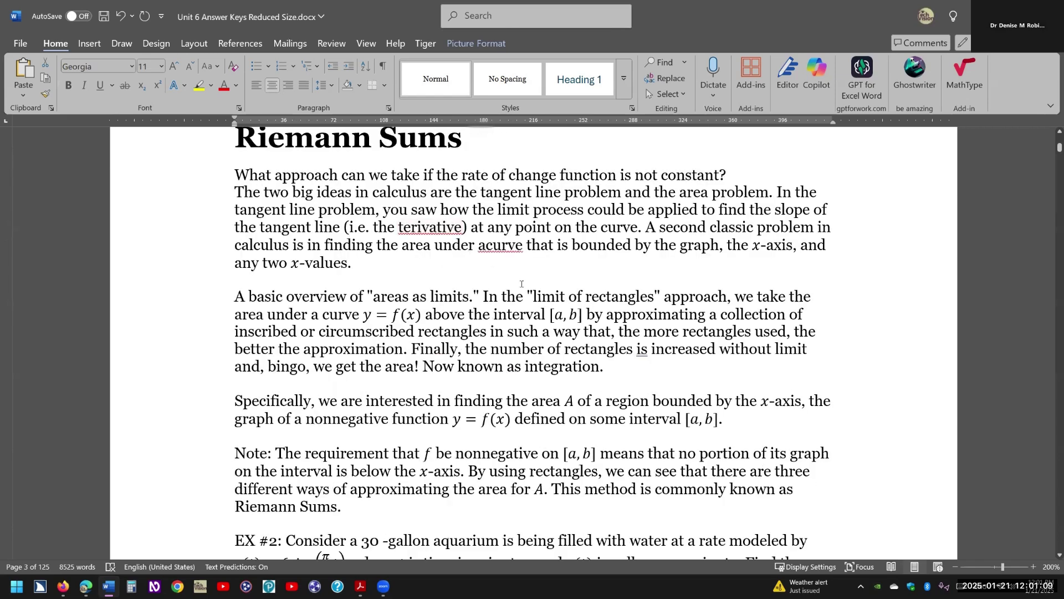
- Examine the aquarium example's table of t, r(t) and Area Total, the coloured rectangle graph and the integral notation below it
{"action": "scroll", "coordinate": [521, 284], "scroll_direction": "down", "scroll_amount": 8}
{"action": "scroll", "coordinate": [499, 261], "scroll_direction": "down", "scroll_amount": 1}
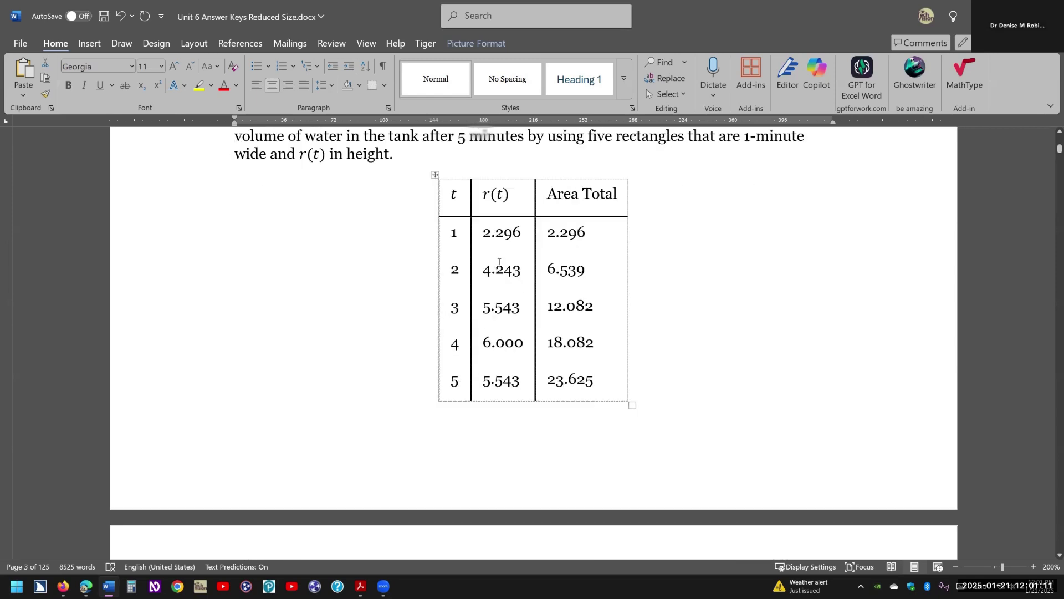
{"action": "left_click", "coordinate": [500, 261]}
{"action": "left_click", "coordinate": [435, 177]}
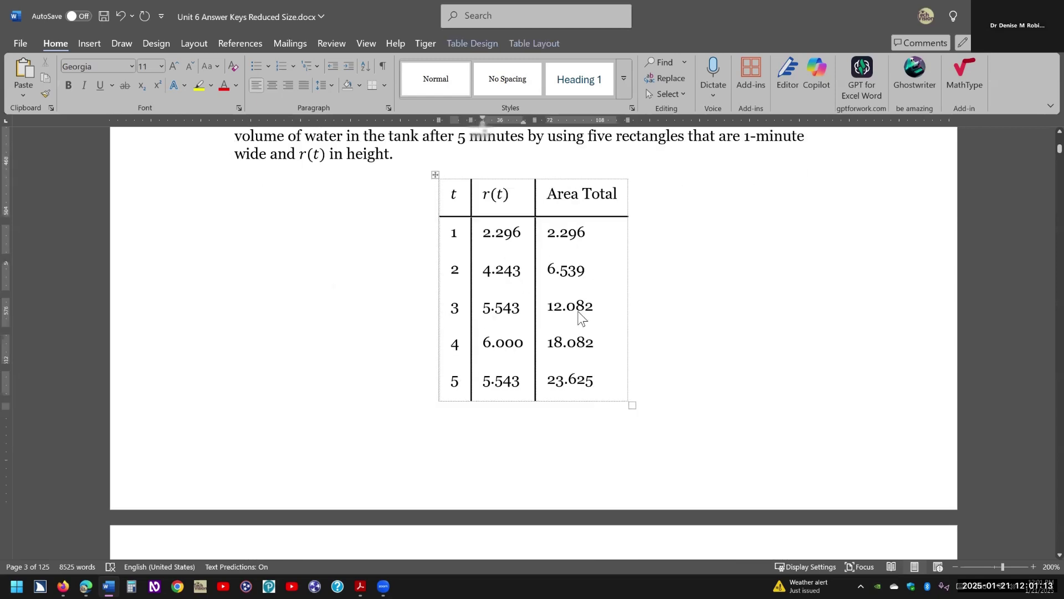
{"action": "scroll", "coordinate": [673, 312], "scroll_direction": "down", "scroll_amount": 3}
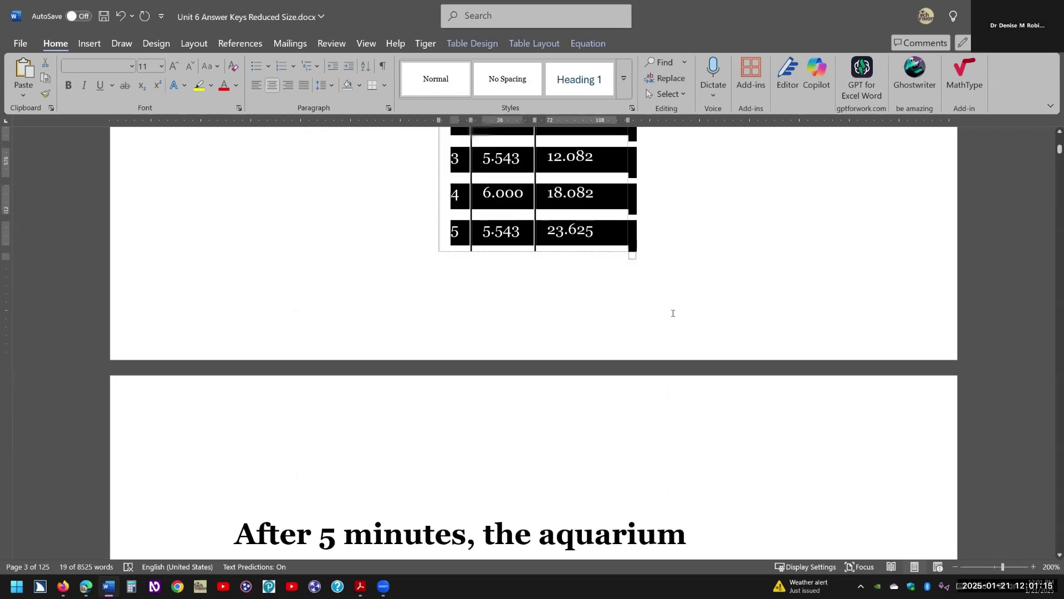
{"action": "scroll", "coordinate": [673, 313], "scroll_direction": "down", "scroll_amount": 7}
{"action": "scroll", "coordinate": [537, 328], "scroll_direction": "down", "scroll_amount": 4}
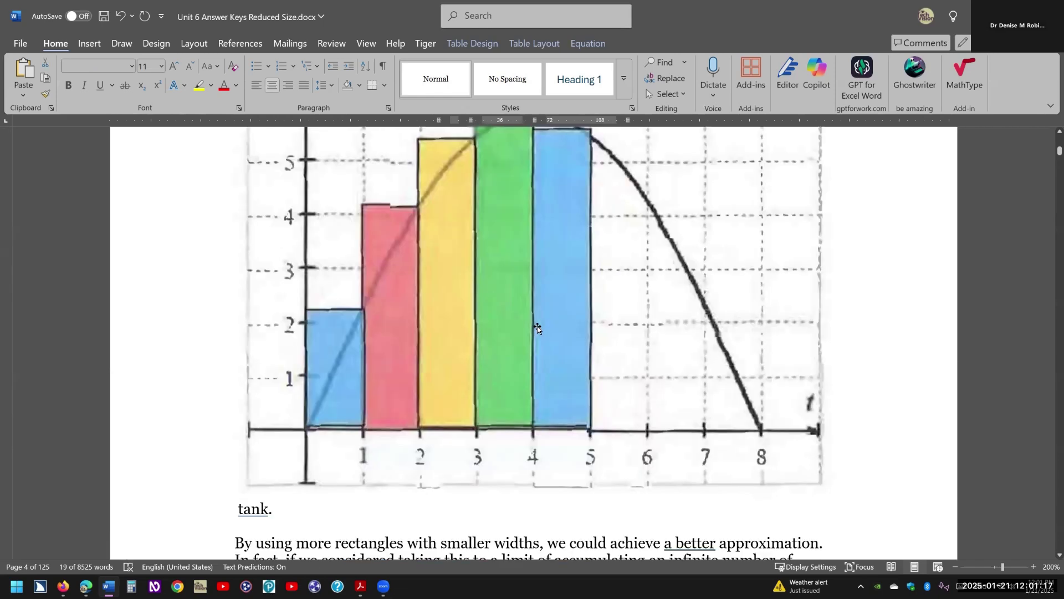
{"action": "left_click", "coordinate": [540, 327]}
{"action": "scroll", "coordinate": [541, 327], "scroll_direction": "down", "scroll_amount": 4}
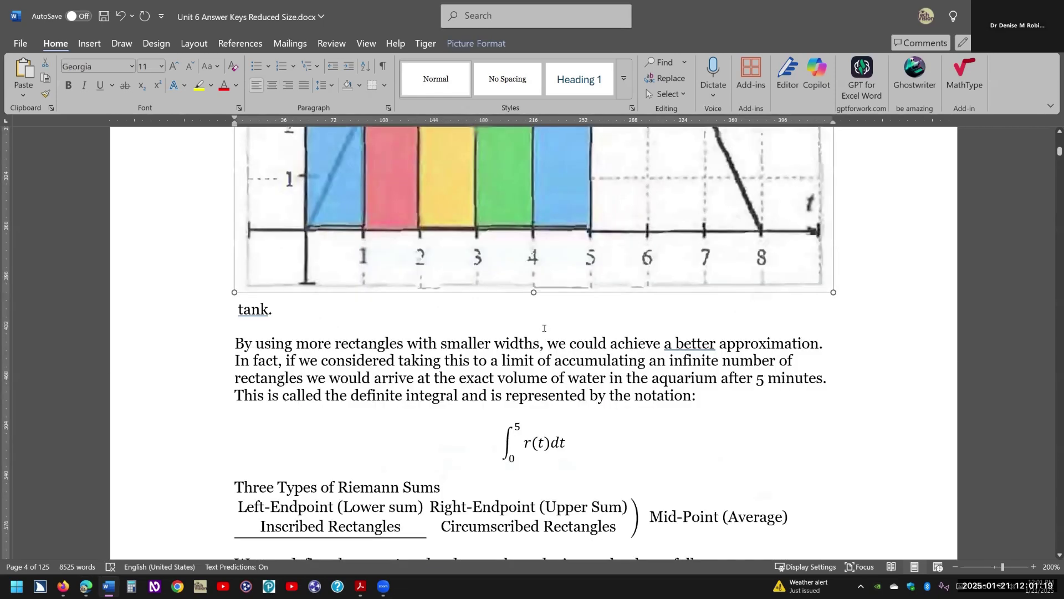
{"action": "scroll", "coordinate": [541, 327], "scroll_direction": "down", "scroll_amount": 1}
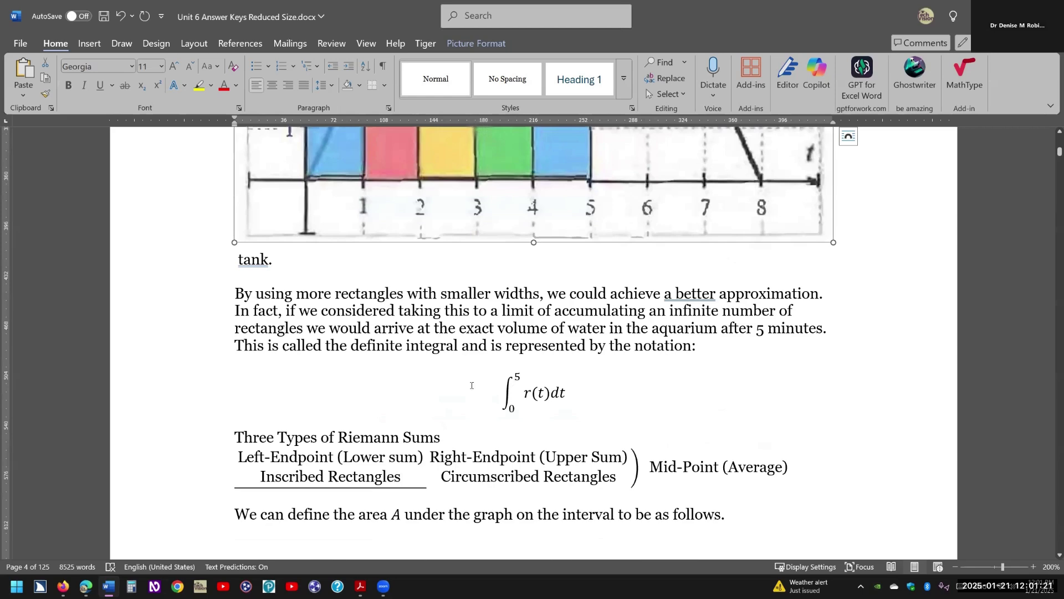
- Examine the definite integral definition's equation and the EX #3 solution, selecting the word "Trapezoid" in its equation
{"action": "scroll", "coordinate": [472, 385], "scroll_direction": "down", "scroll_amount": 2}
{"action": "scroll", "coordinate": [472, 384], "scroll_direction": "down", "scroll_amount": 5}
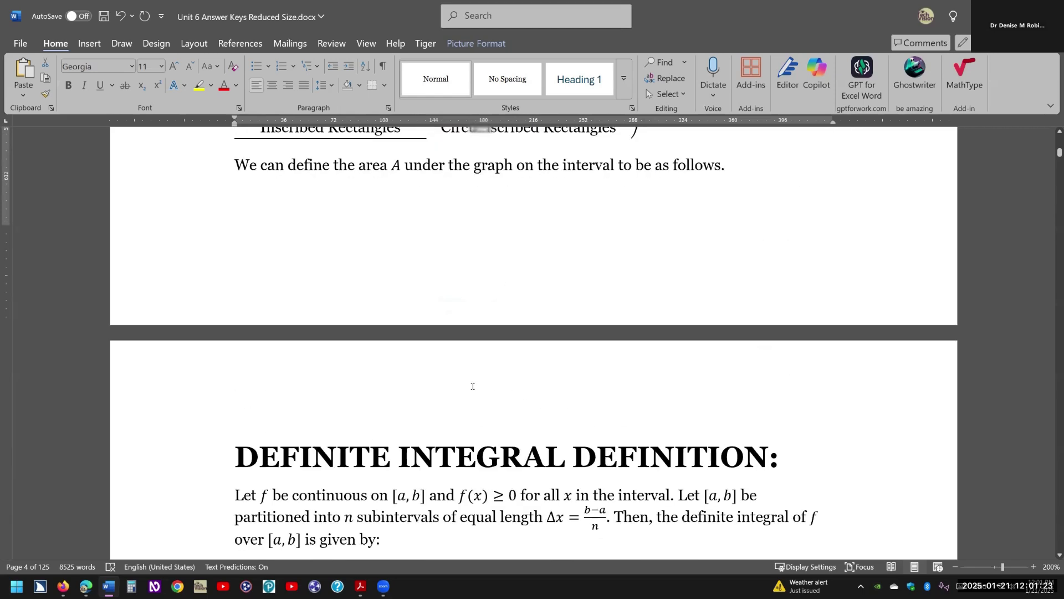
{"action": "scroll", "coordinate": [473, 387], "scroll_direction": "down", "scroll_amount": 4}
{"action": "left_click", "coordinate": [452, 389]}
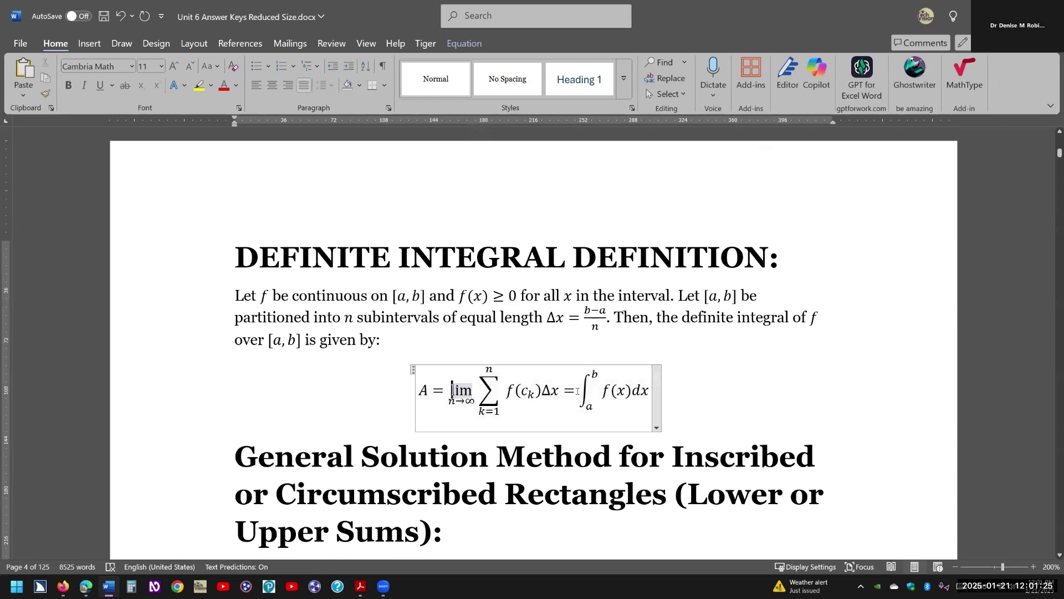
{"action": "scroll", "coordinate": [577, 390], "scroll_direction": "down", "scroll_amount": 4}
{"action": "scroll", "coordinate": [577, 391], "scroll_direction": "down", "scroll_amount": 4}
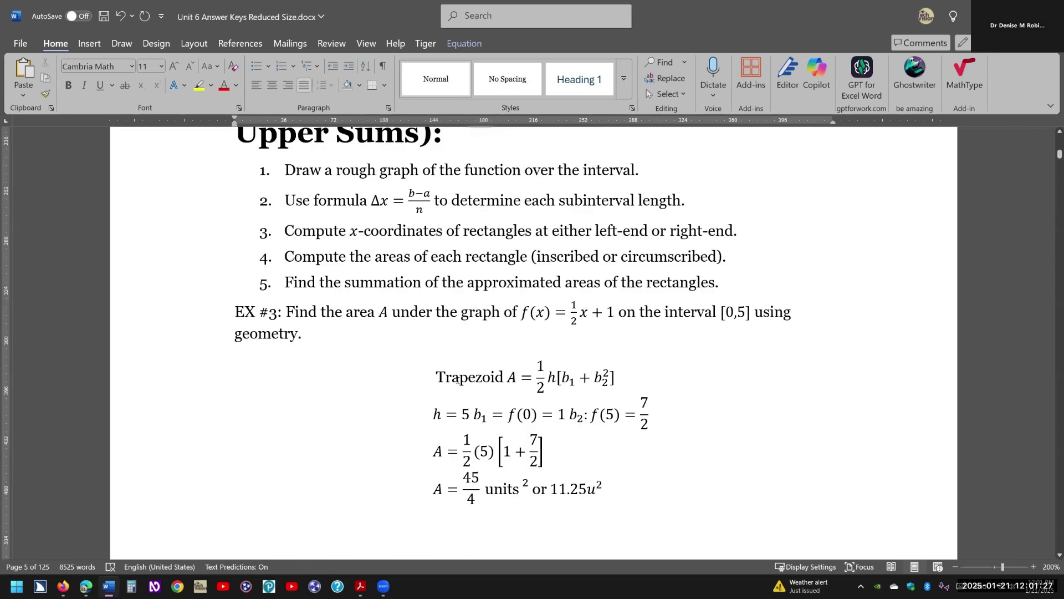
{"action": "left_click", "coordinate": [508, 377]}
{"action": "left_click_drag", "start_coordinate": [508, 376], "coordinate": [313, 394]}
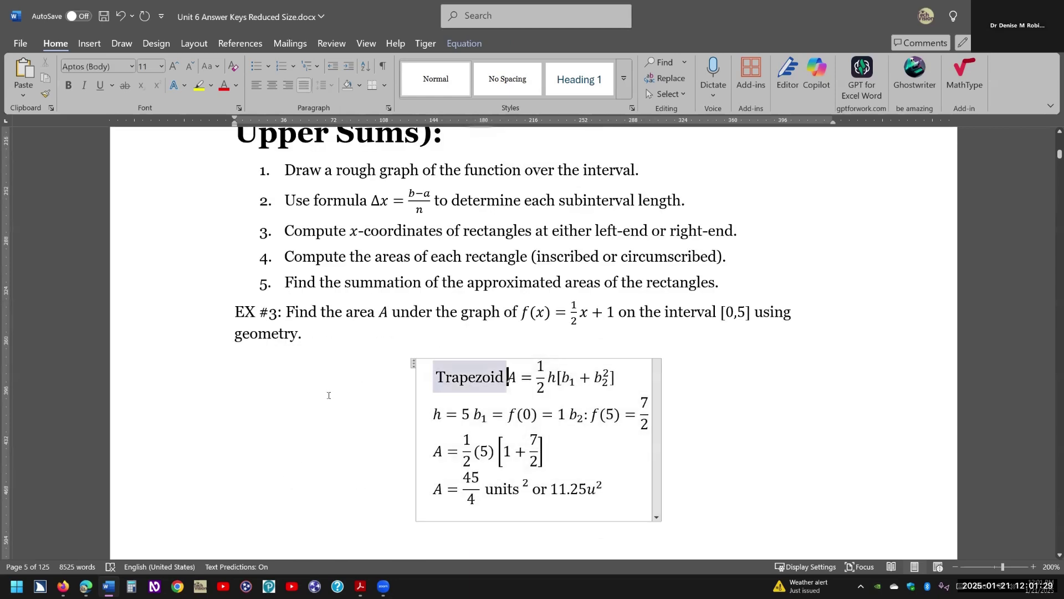
- Examine the shaded trapezoid graph of EX #3 and the handwritten over-estimates image in EX #4, selecting both images
{"action": "scroll", "coordinate": [329, 397], "scroll_direction": "down", "scroll_amount": 8}
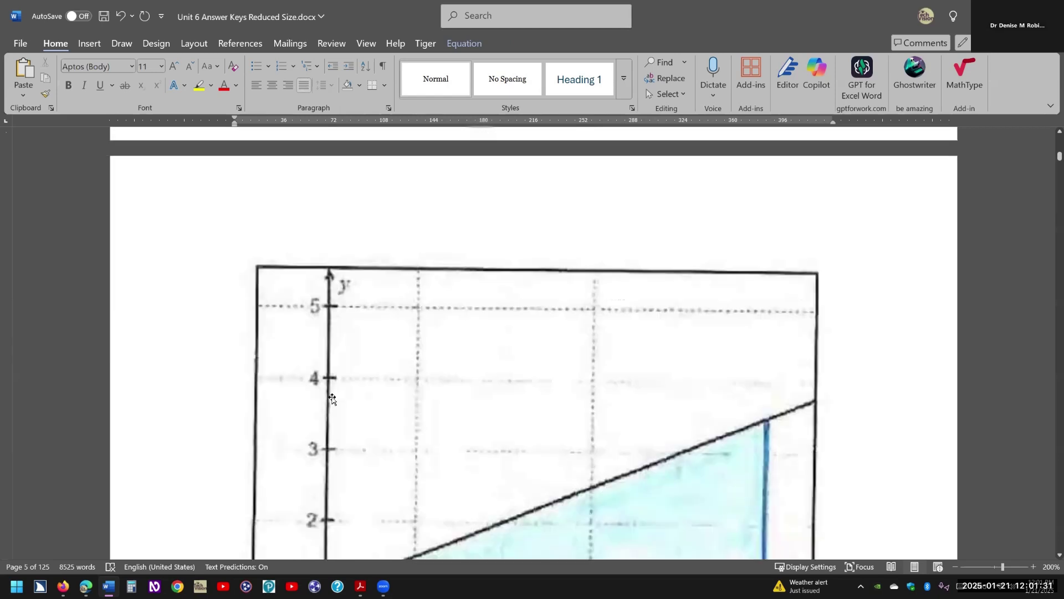
{"action": "scroll", "coordinate": [417, 385], "scroll_direction": "down", "scroll_amount": 4}
{"action": "left_click", "coordinate": [417, 384]}
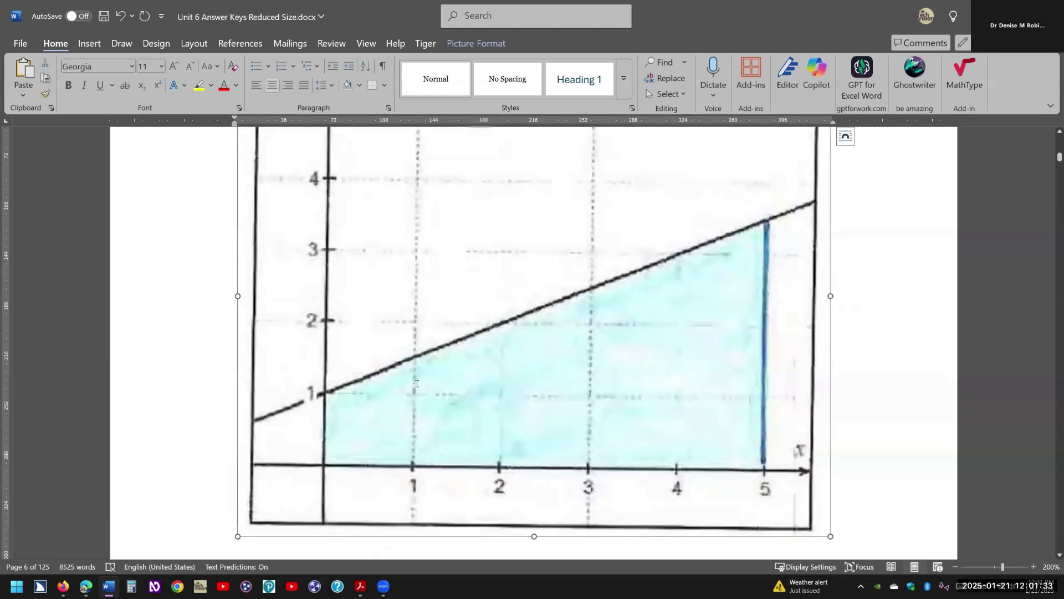
{"action": "scroll", "coordinate": [416, 383], "scroll_direction": "down", "scroll_amount": 5}
{"action": "scroll", "coordinate": [421, 382], "scroll_direction": "down", "scroll_amount": 3}
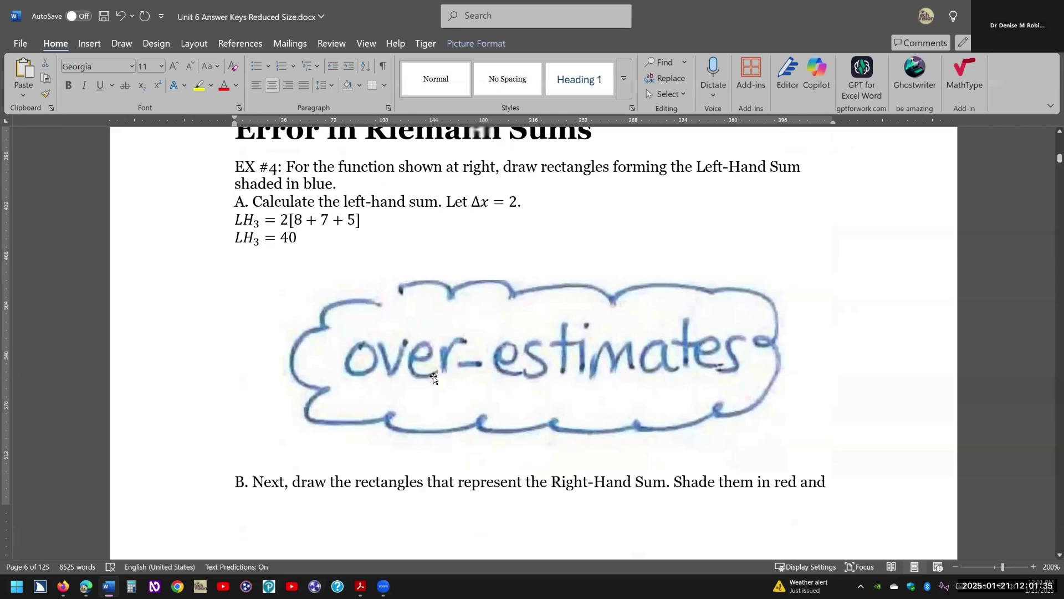
{"action": "left_click", "coordinate": [434, 378]}
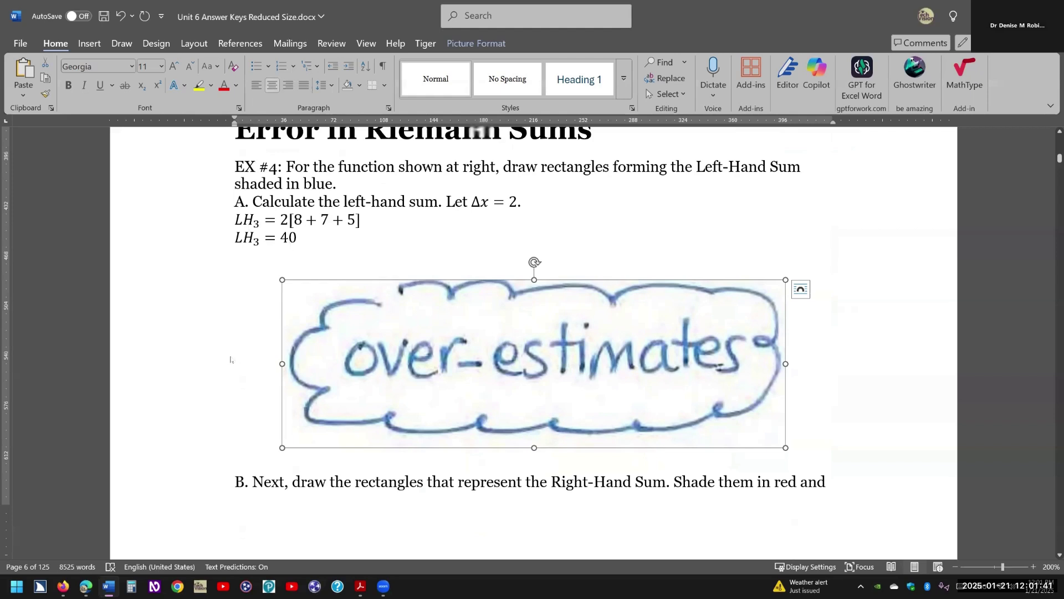
- Examine the EX #4 right-hand sum graph and the answers to parts B to D, selecting part D's first right-hand sum equation
{"action": "scroll", "coordinate": [232, 358], "scroll_direction": "down", "scroll_amount": 3}
{"action": "scroll", "coordinate": [232, 358], "scroll_direction": "down", "scroll_amount": 4}
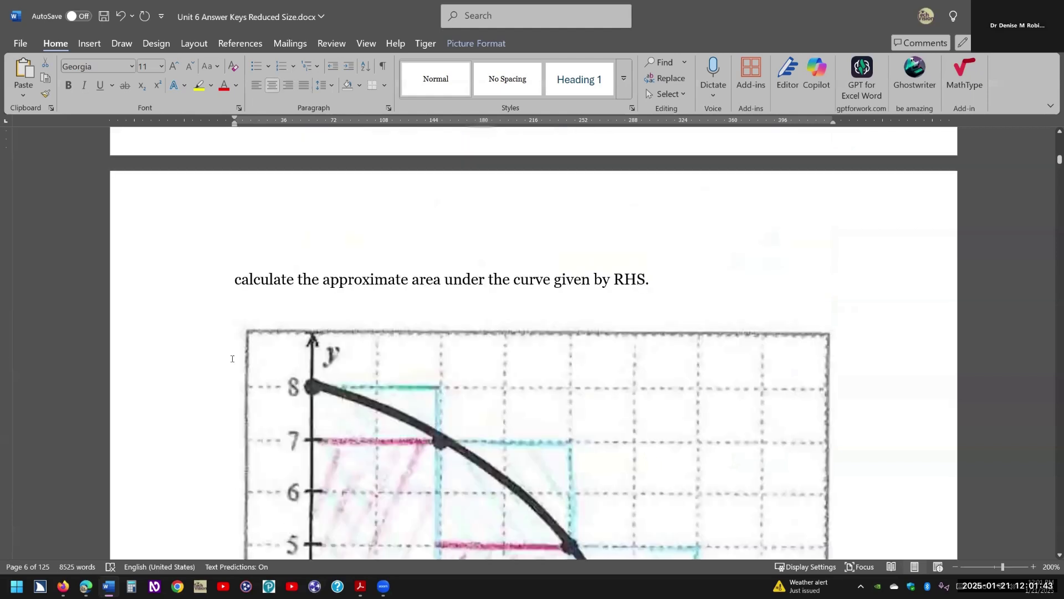
{"action": "scroll", "coordinate": [231, 358], "scroll_direction": "down", "scroll_amount": 7}
{"action": "scroll", "coordinate": [228, 282], "scroll_direction": "down", "scroll_amount": 3}
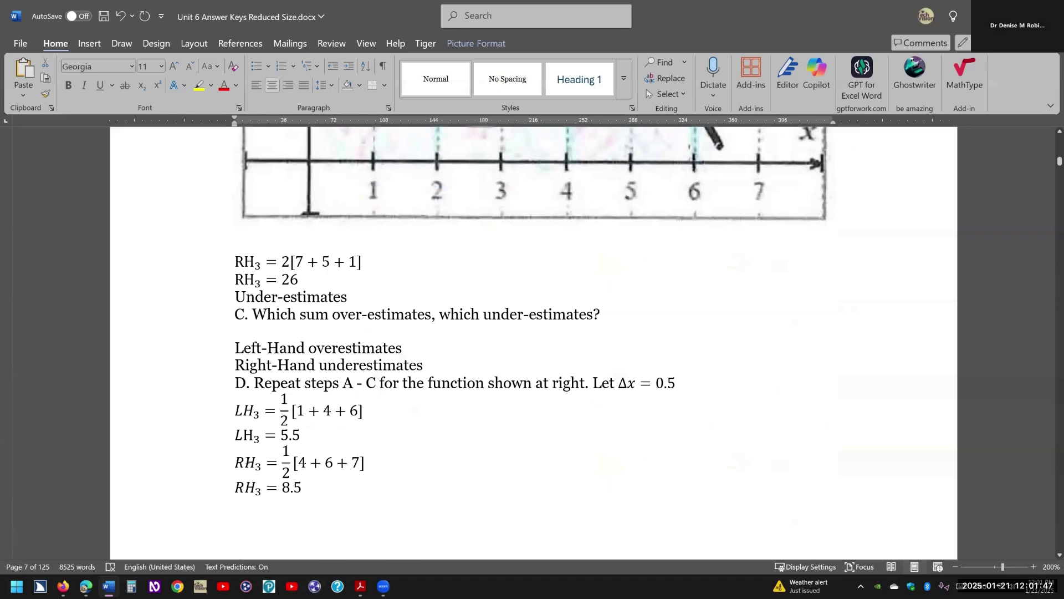
{"action": "left_click", "coordinate": [196, 461]}
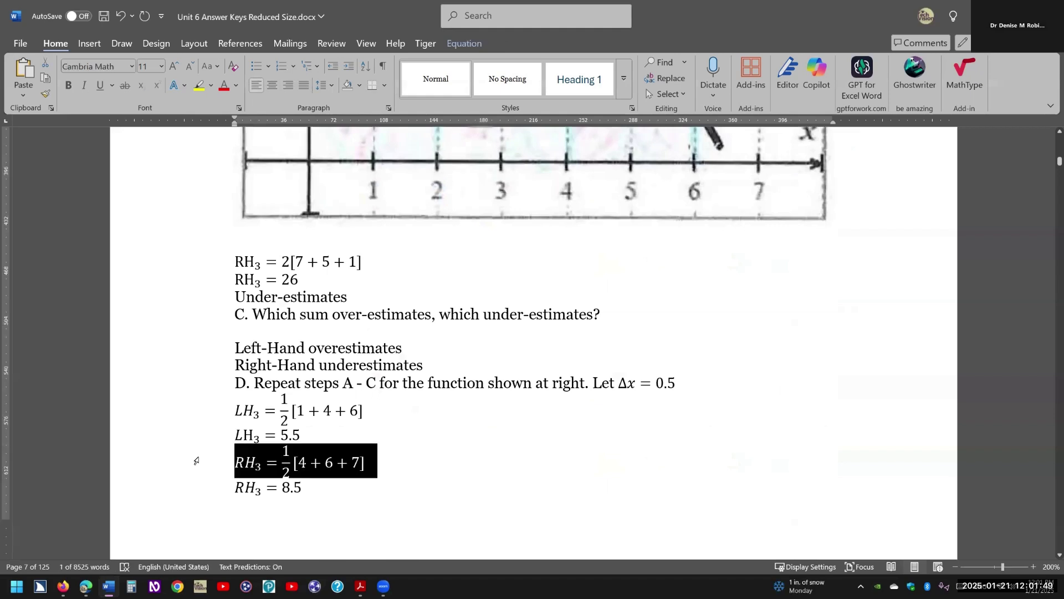
- Examine the EX #4 part D graph and the EX #5 hypothesis table, selecting the misread word "Uner" in the table
{"action": "scroll", "coordinate": [196, 461], "scroll_direction": "down", "scroll_amount": 3}
{"action": "scroll", "coordinate": [196, 462], "scroll_direction": "down", "scroll_amount": 4}
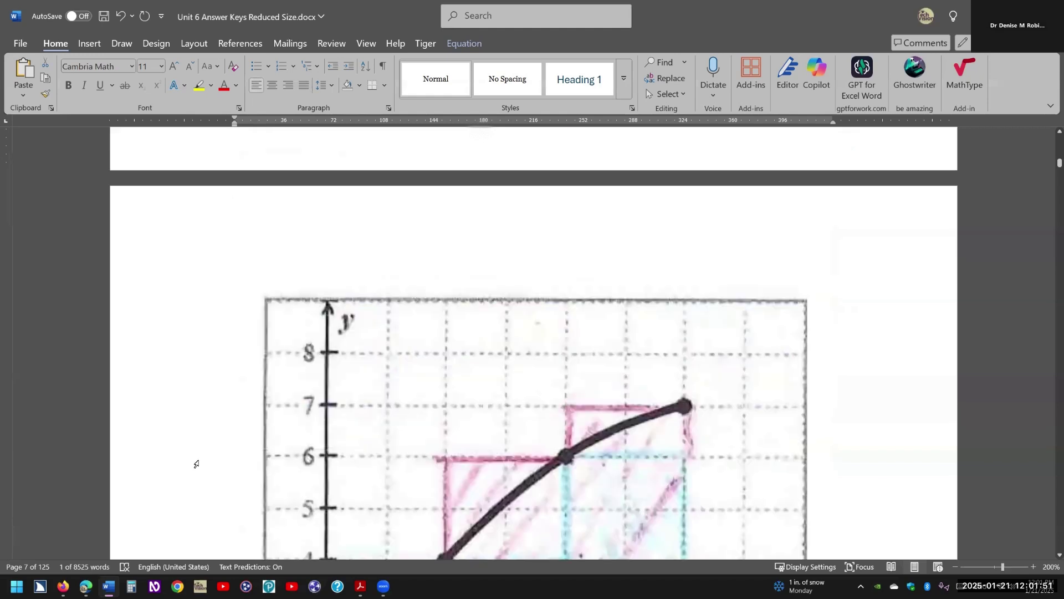
{"action": "scroll", "coordinate": [196, 464], "scroll_direction": "down", "scroll_amount": 5}
{"action": "scroll", "coordinate": [197, 464], "scroll_direction": "down", "scroll_amount": 3}
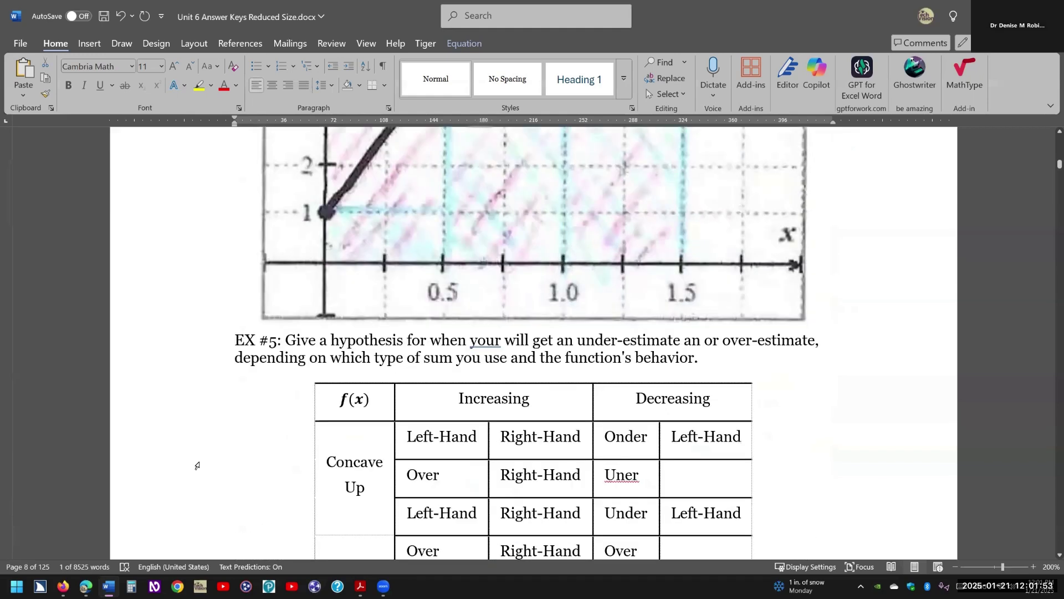
{"action": "scroll", "coordinate": [197, 466], "scroll_direction": "down", "scroll_amount": 2}
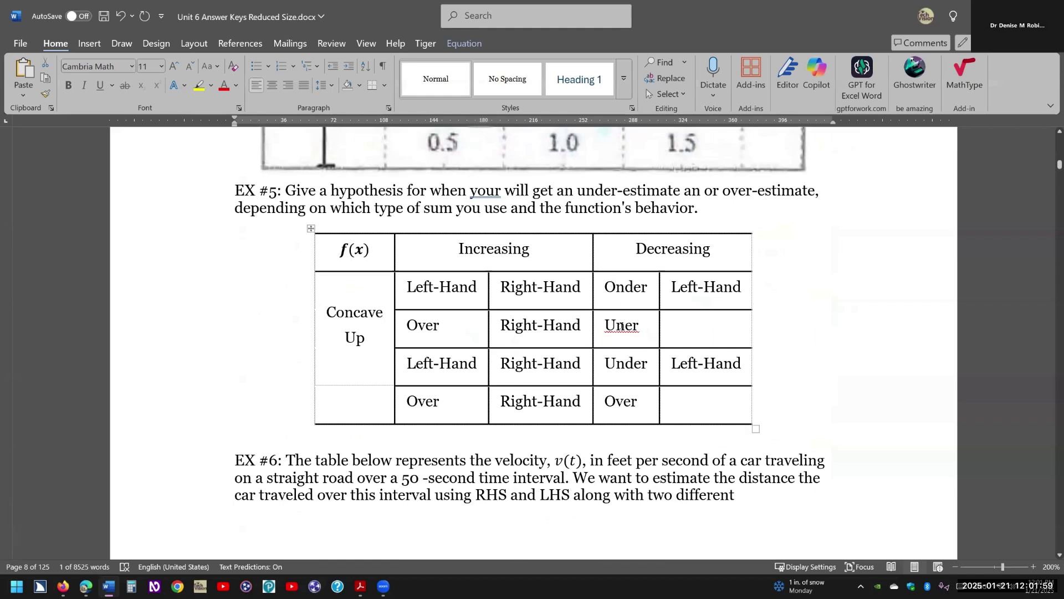
{"action": "double_click", "coordinate": [620, 325]}
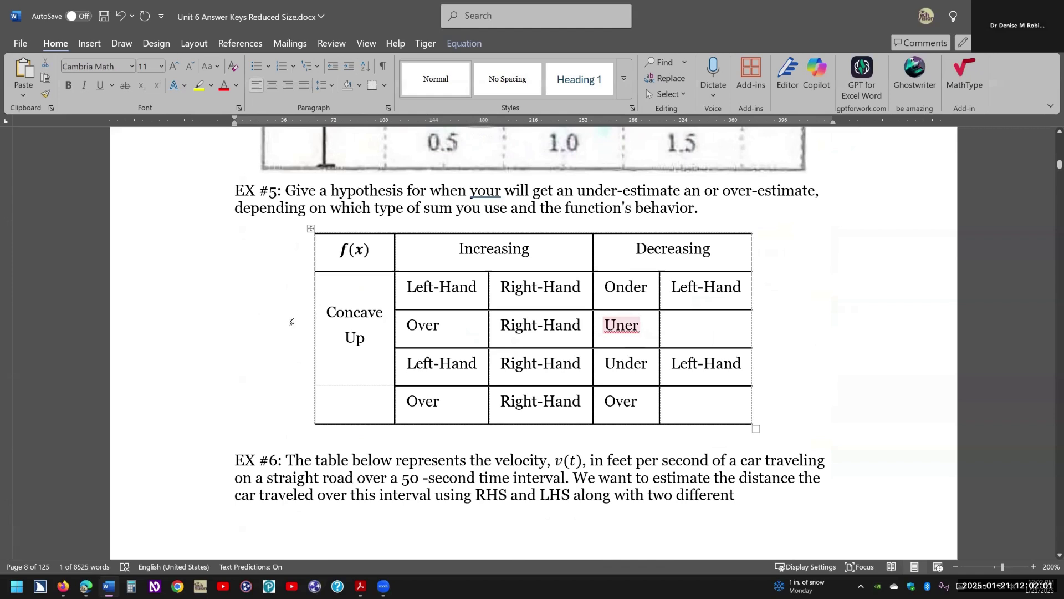
{"action": "left_click", "coordinate": [285, 326]}
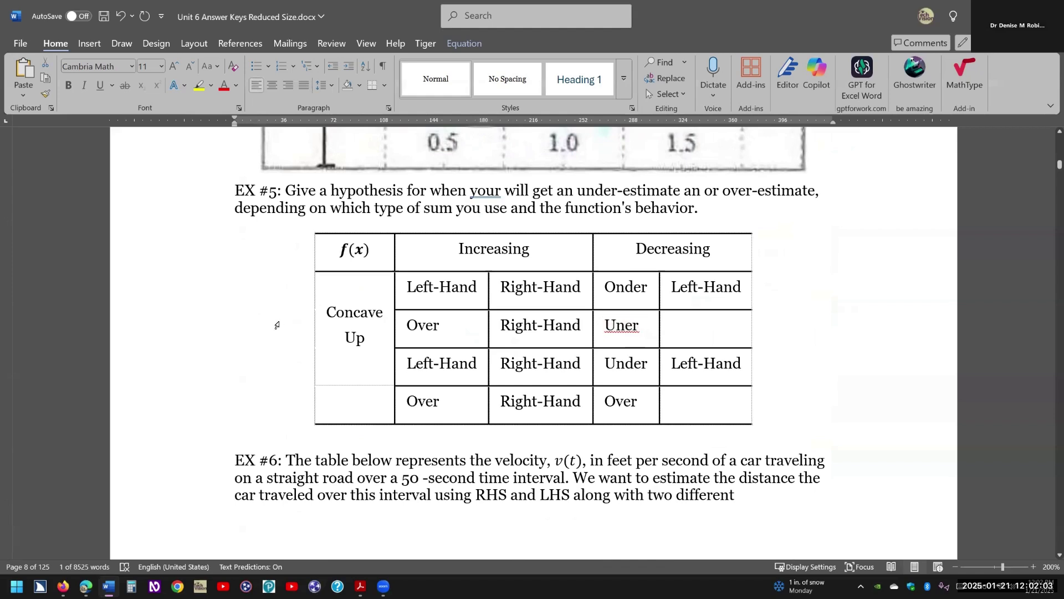
- Examine the EX #6 car velocity table and sum calculations, selecting the start of the left-hand sum equation in part A
{"action": "scroll", "coordinate": [277, 325], "scroll_direction": "down", "scroll_amount": 3}
{"action": "scroll", "coordinate": [279, 323], "scroll_direction": "down", "scroll_amount": 3}
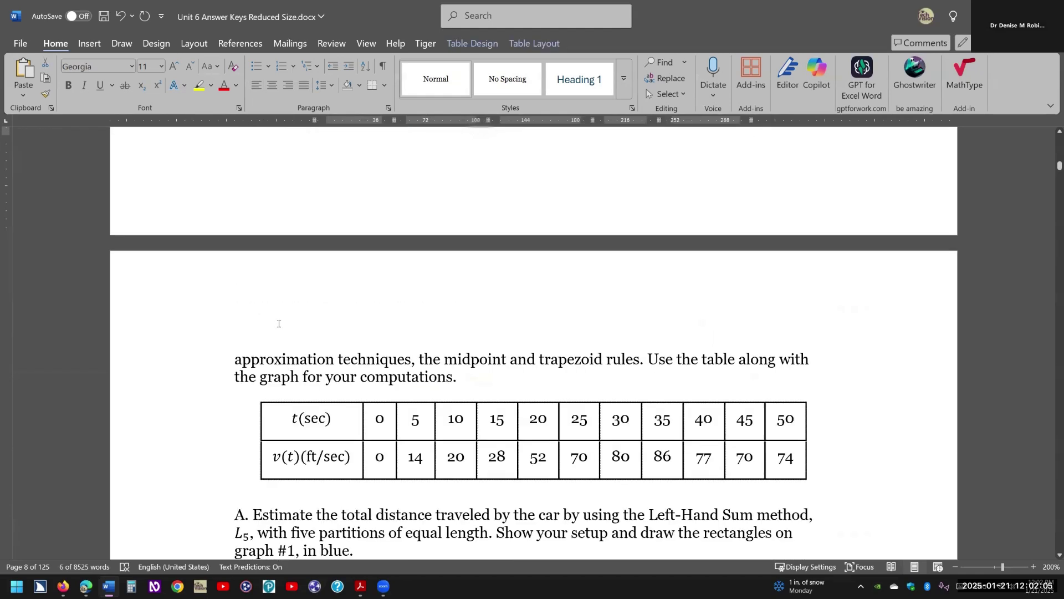
{"action": "scroll", "coordinate": [279, 323], "scroll_direction": "down", "scroll_amount": 3}
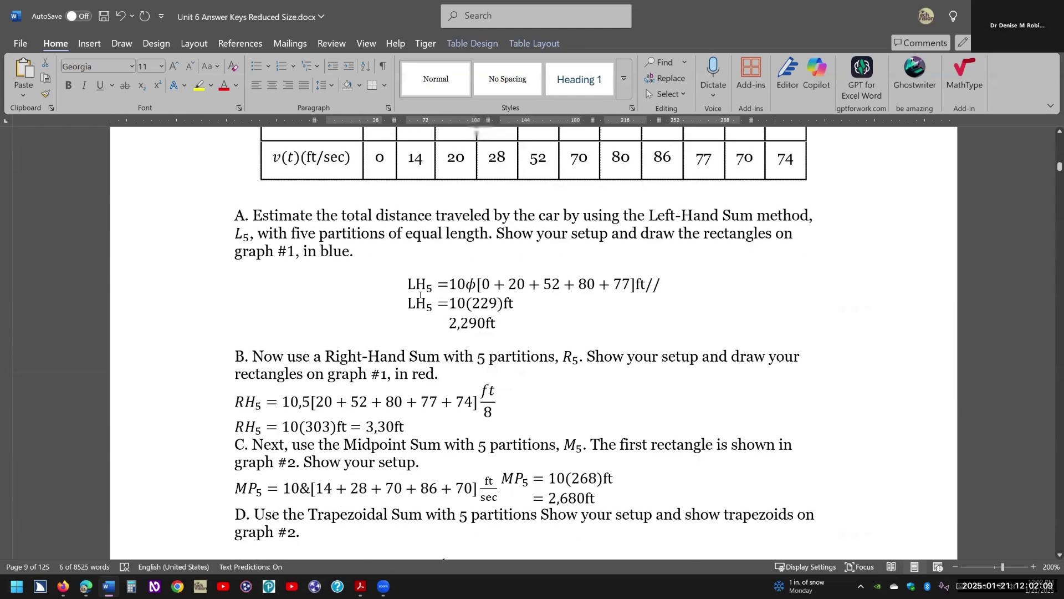
{"action": "left_click_drag", "start_coordinate": [442, 290], "coordinate": [300, 283]}
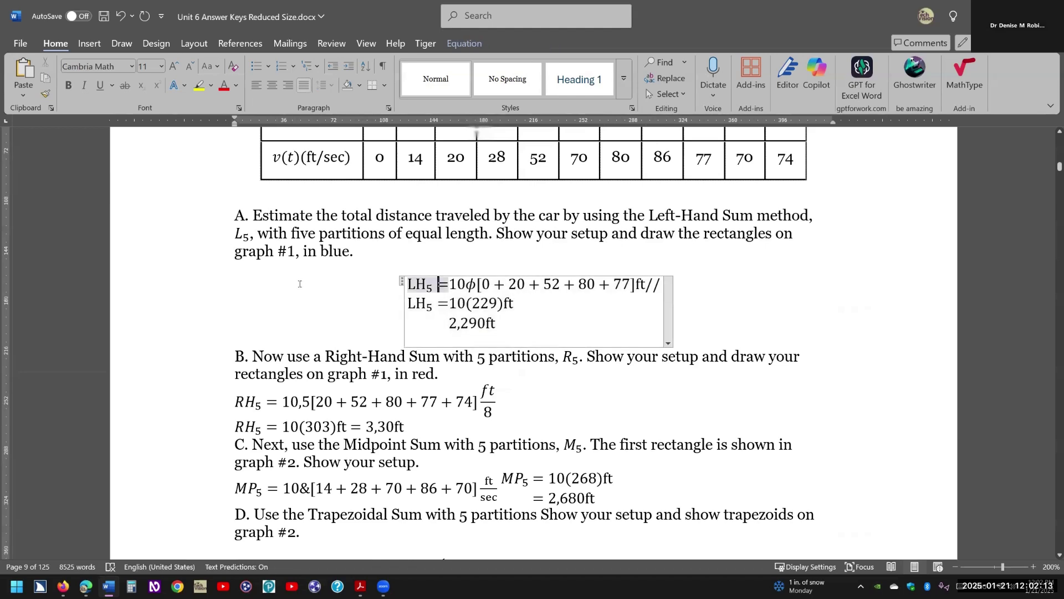
- Examine Graph #2 of EX #6 and the part E equation averaging the left-hand and right-hand sums
{"action": "scroll", "coordinate": [300, 284], "scroll_direction": "down", "scroll_amount": 3}
{"action": "scroll", "coordinate": [300, 284], "scroll_direction": "down", "scroll_amount": 5}
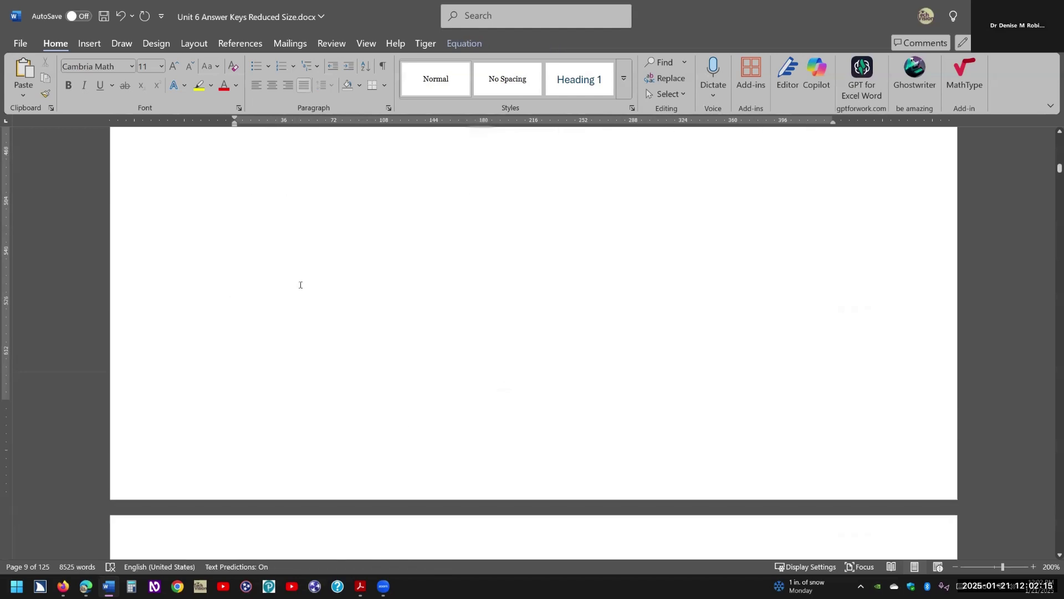
{"action": "scroll", "coordinate": [300, 285], "scroll_direction": "down", "scroll_amount": 5}
{"action": "scroll", "coordinate": [300, 286], "scroll_direction": "down", "scroll_amount": 3}
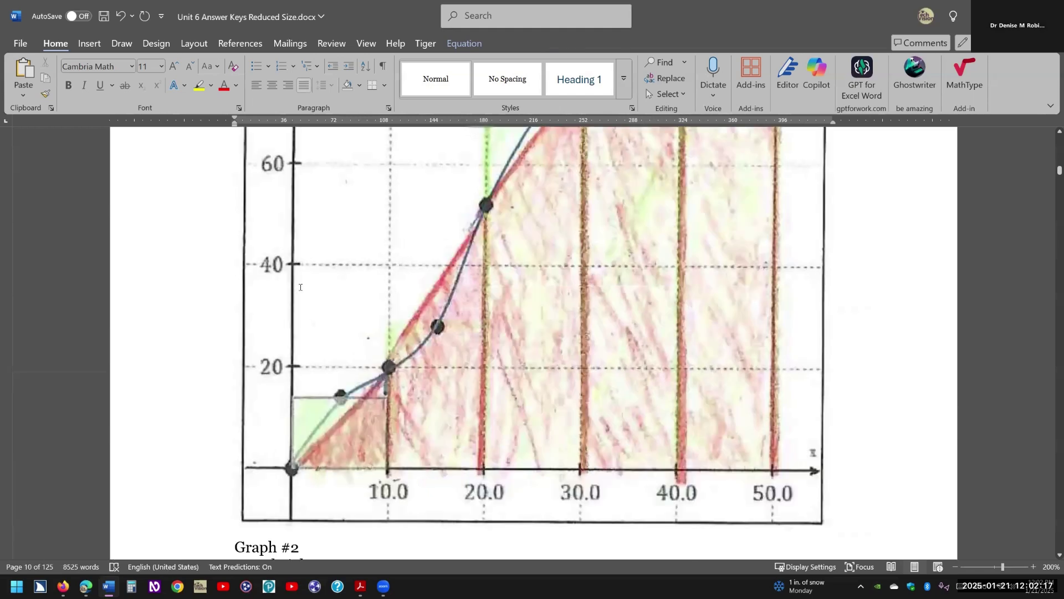
{"action": "scroll", "coordinate": [300, 287], "scroll_direction": "down", "scroll_amount": 3}
{"action": "left_click", "coordinate": [332, 359]}
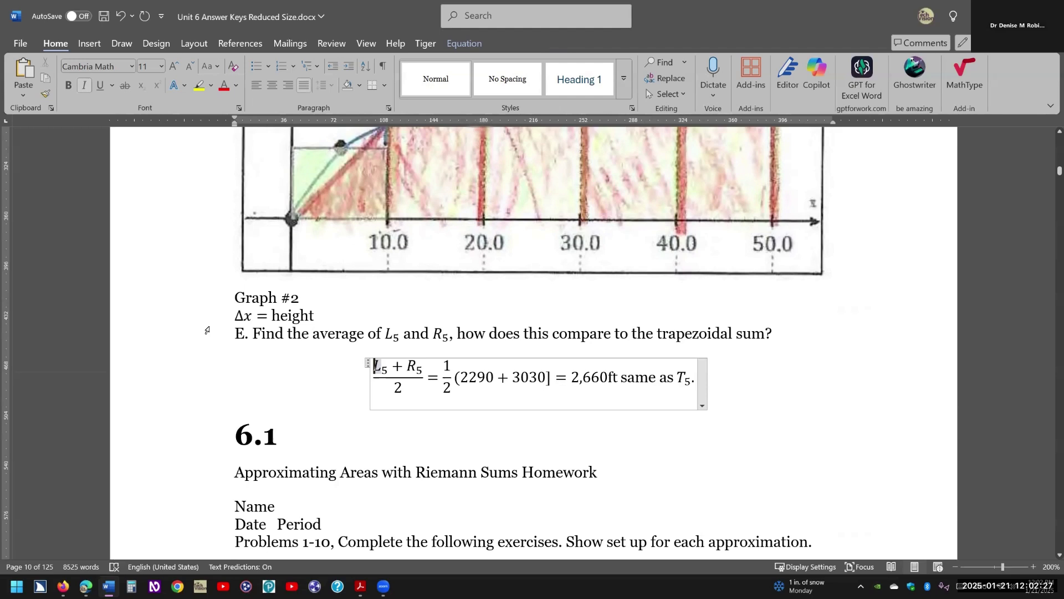
- Examine problem 1 of the 6.1 Riemann sums homework, including its values and left-hand sum graph, selecting the graph image
{"action": "scroll", "coordinate": [207, 330], "scroll_direction": "down", "scroll_amount": 3}
{"action": "scroll", "coordinate": [207, 331], "scroll_direction": "down", "scroll_amount": 6}
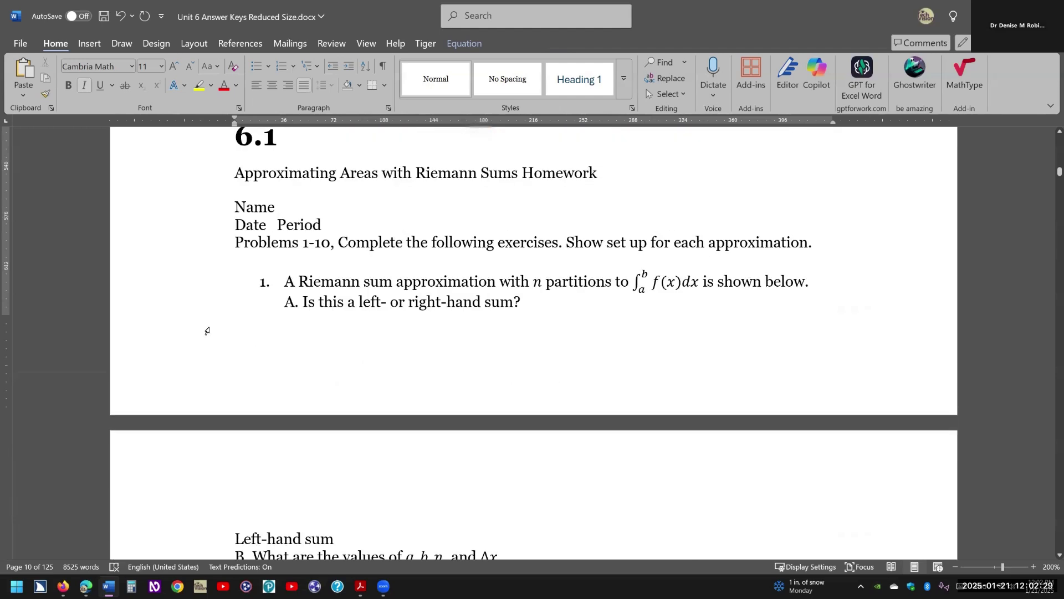
{"action": "scroll", "coordinate": [207, 330], "scroll_direction": "down", "scroll_amount": 6}
{"action": "scroll", "coordinate": [207, 331], "scroll_direction": "down", "scroll_amount": 2}
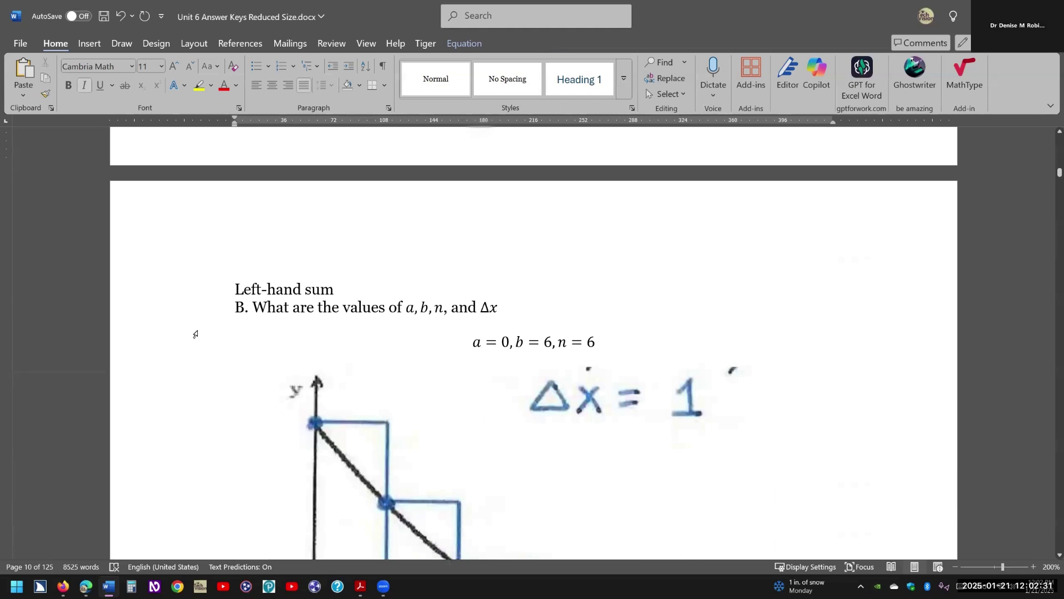
{"action": "scroll", "coordinate": [457, 313], "scroll_direction": "down", "scroll_amount": 2}
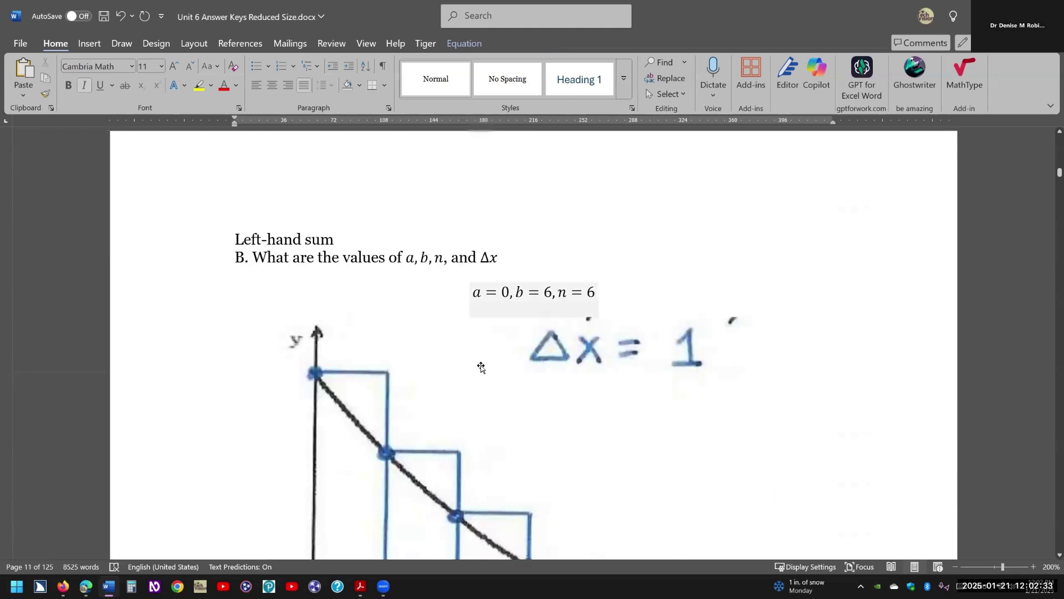
{"action": "scroll", "coordinate": [539, 354], "scroll_direction": "down", "scroll_amount": 4}
{"action": "left_click", "coordinate": [539, 353]}
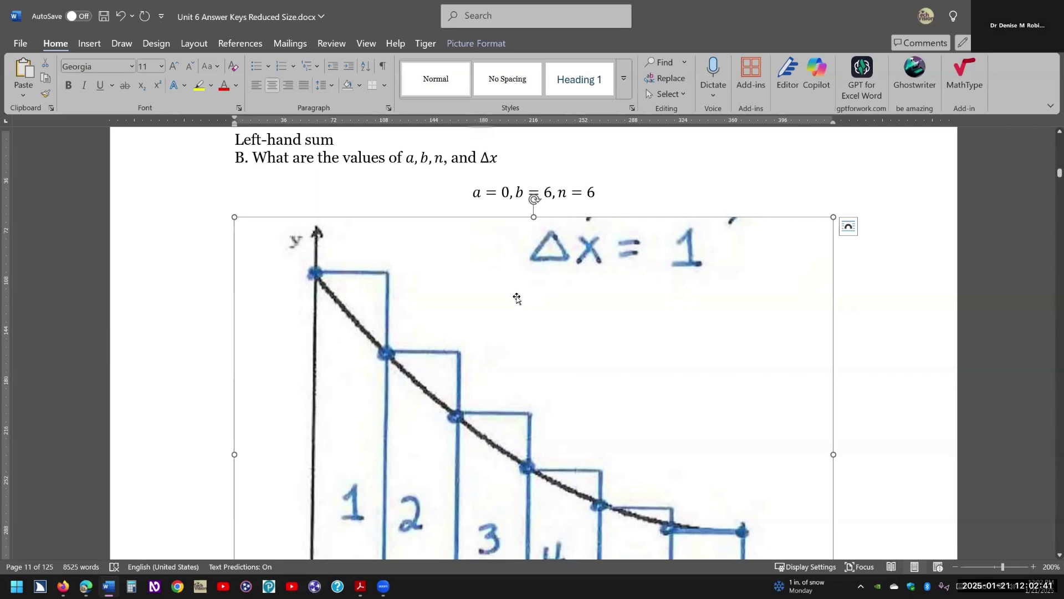
- Examine homework problem 2's integral, its coloured trapezoid graph and the T calculation below it
{"action": "scroll", "coordinate": [517, 300], "scroll_direction": "down", "scroll_amount": 2}
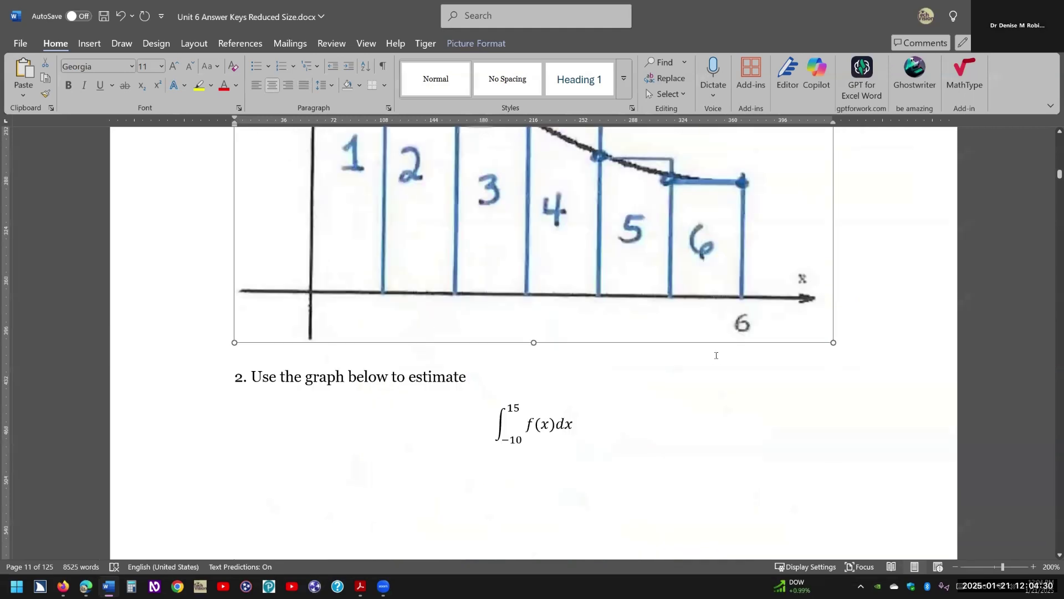
{"action": "scroll", "coordinate": [717, 359], "scroll_direction": "down", "scroll_amount": 4}
{"action": "scroll", "coordinate": [718, 361], "scroll_direction": "down", "scroll_amount": 7}
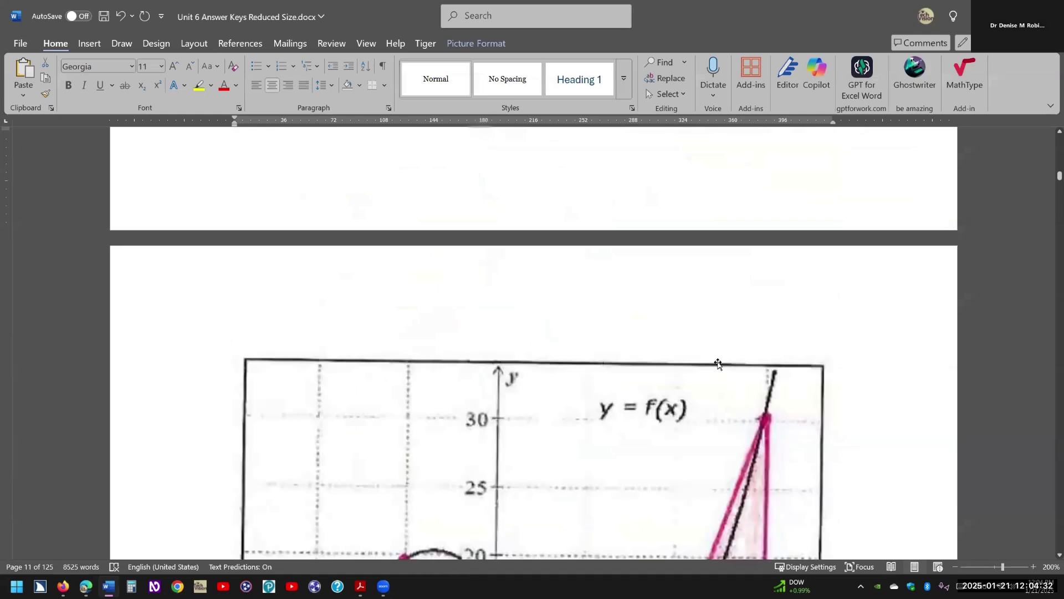
{"action": "scroll", "coordinate": [719, 366], "scroll_direction": "down", "scroll_amount": 3}
{"action": "scroll", "coordinate": [719, 365], "scroll_direction": "down", "scroll_amount": 3}
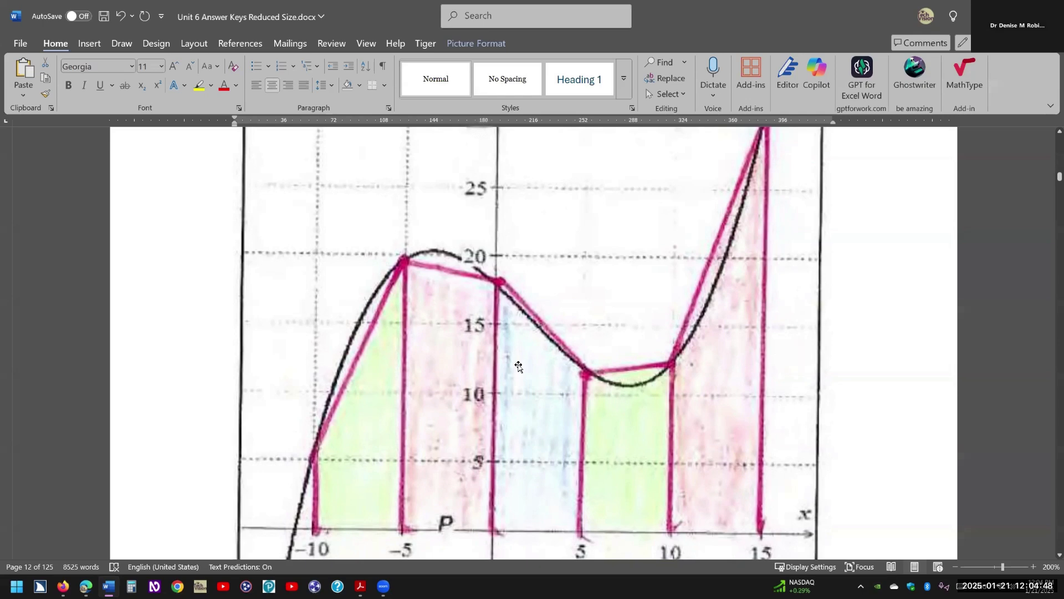
{"action": "scroll", "coordinate": [518, 366], "scroll_direction": "down", "scroll_amount": 1}
{"action": "scroll", "coordinate": [519, 366], "scroll_direction": "down", "scroll_amount": 2}
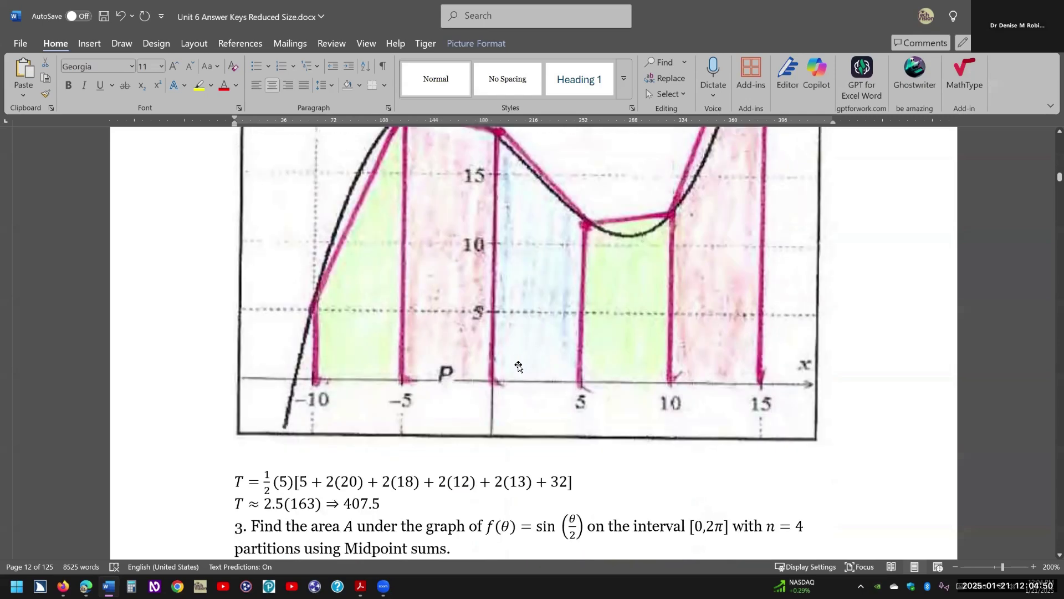
{"action": "scroll", "coordinate": [518, 366], "scroll_direction": "down", "scroll_amount": 1}
{"action": "scroll", "coordinate": [519, 365], "scroll_direction": "down", "scroll_amount": 2}
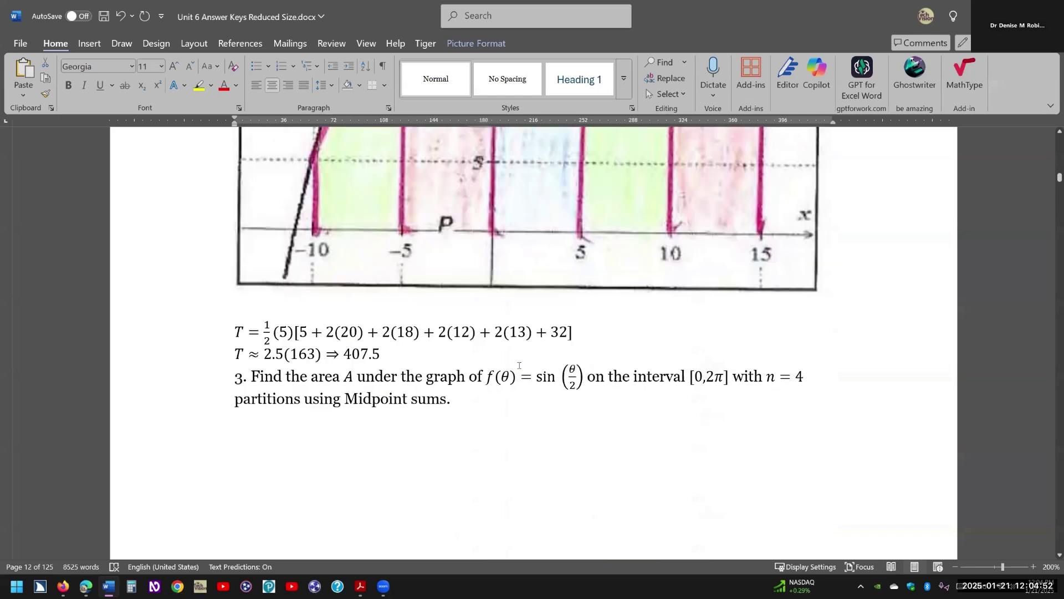
- Examine homework problem 3's midpoint sum graph with its handwritten θ and f(θ) table, selecting the image and checking the M4 equation
{"action": "scroll", "coordinate": [519, 366], "scroll_direction": "down", "scroll_amount": 5}
{"action": "scroll", "coordinate": [517, 371], "scroll_direction": "down", "scroll_amount": 5}
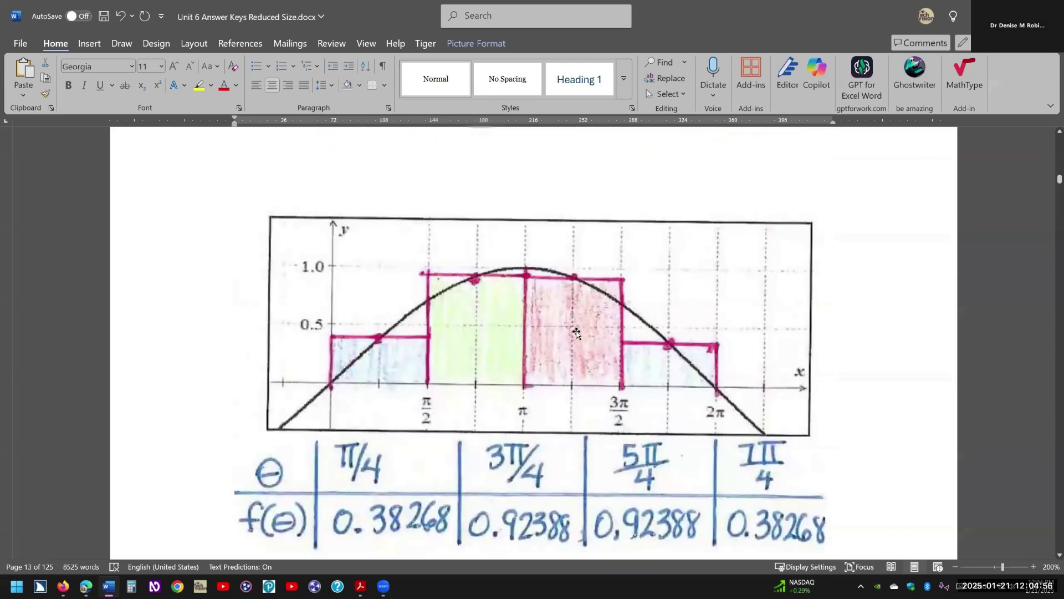
{"action": "scroll", "coordinate": [577, 333], "scroll_direction": "down", "scroll_amount": 1}
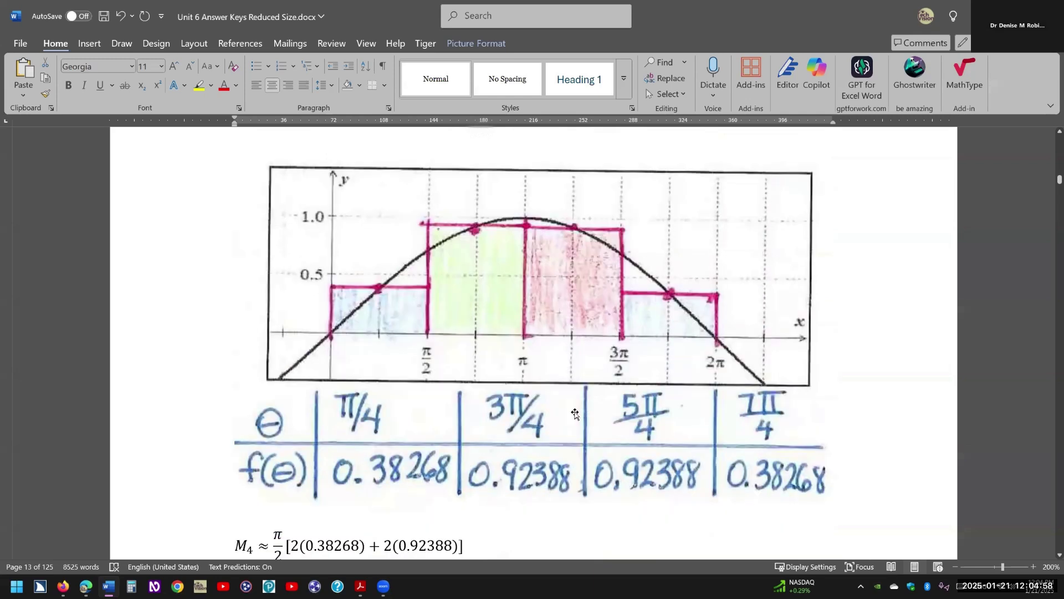
{"action": "left_click", "coordinate": [523, 301]}
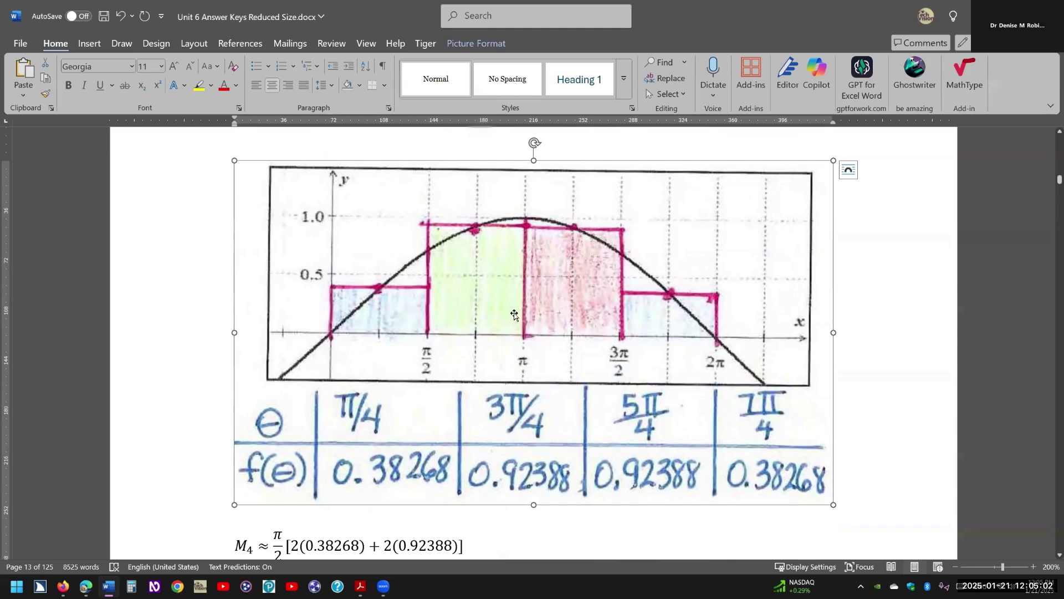
{"action": "scroll", "coordinate": [515, 316], "scroll_direction": "down", "scroll_amount": 4}
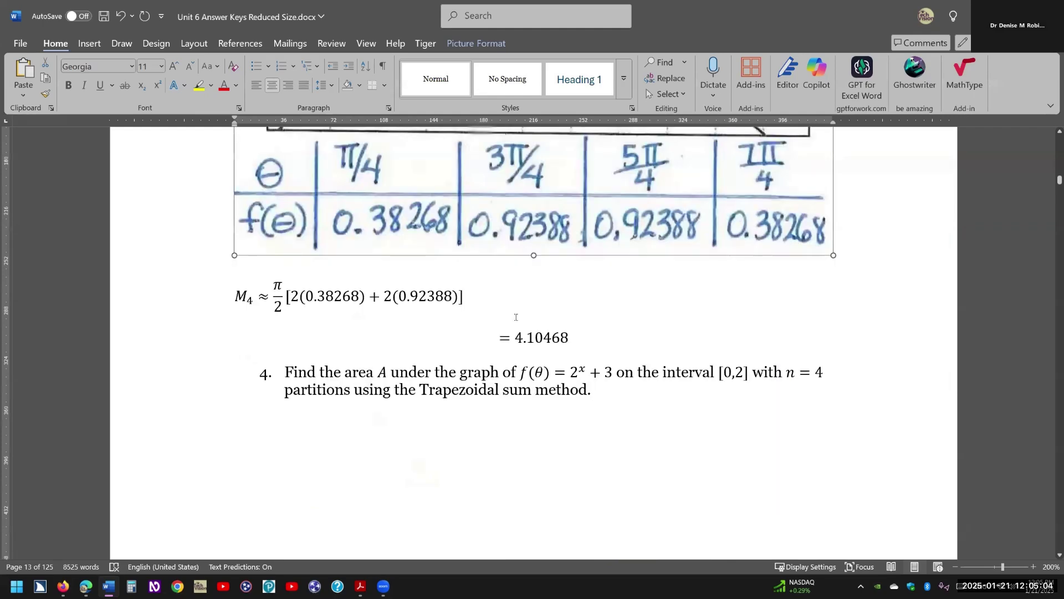
- Examine homework problem 4's question, trapezoidal sum graph and T4 equation, along with problem 5's drone velocity table
{"action": "scroll", "coordinate": [516, 320], "scroll_direction": "down", "scroll_amount": 5}
{"action": "scroll", "coordinate": [516, 323], "scroll_direction": "down", "scroll_amount": 3}
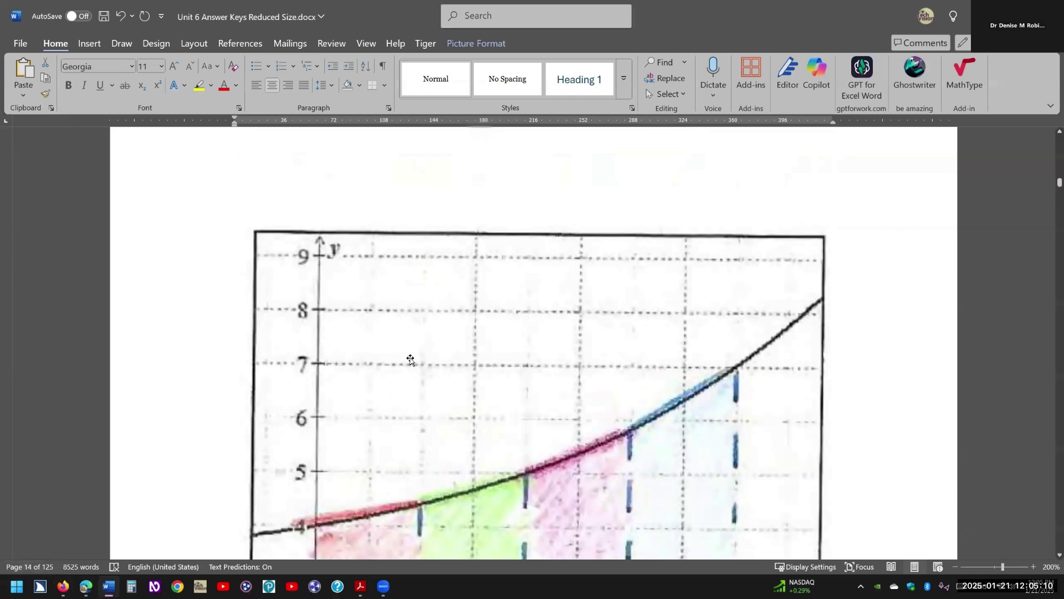
{"action": "scroll", "coordinate": [410, 362], "scroll_direction": "down", "scroll_amount": 2}
{"action": "scroll", "coordinate": [412, 362], "scroll_direction": "down", "scroll_amount": 4}
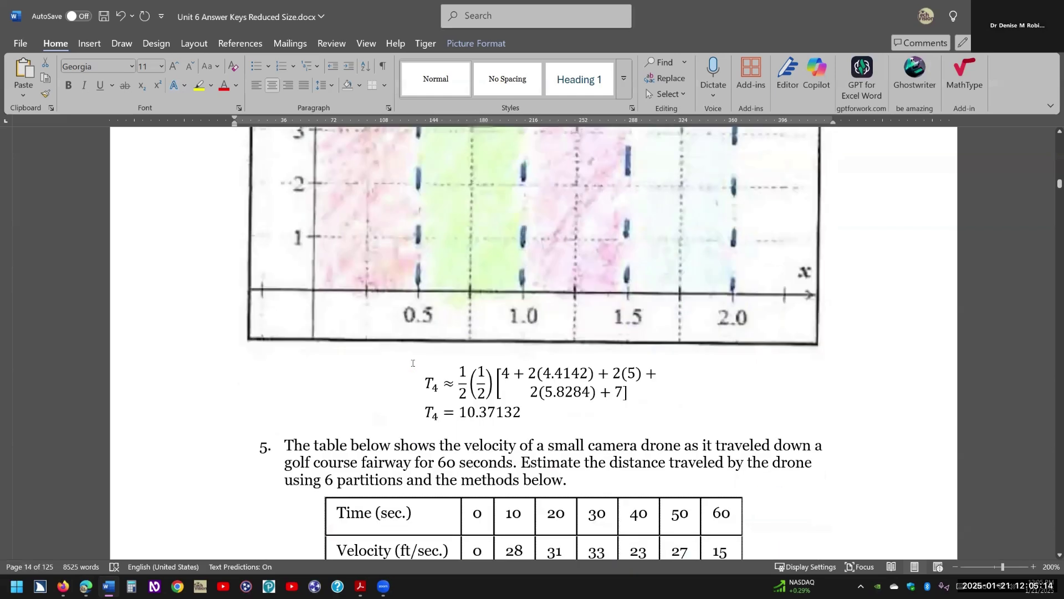
{"action": "scroll", "coordinate": [413, 363], "scroll_direction": "down", "scroll_amount": 2}
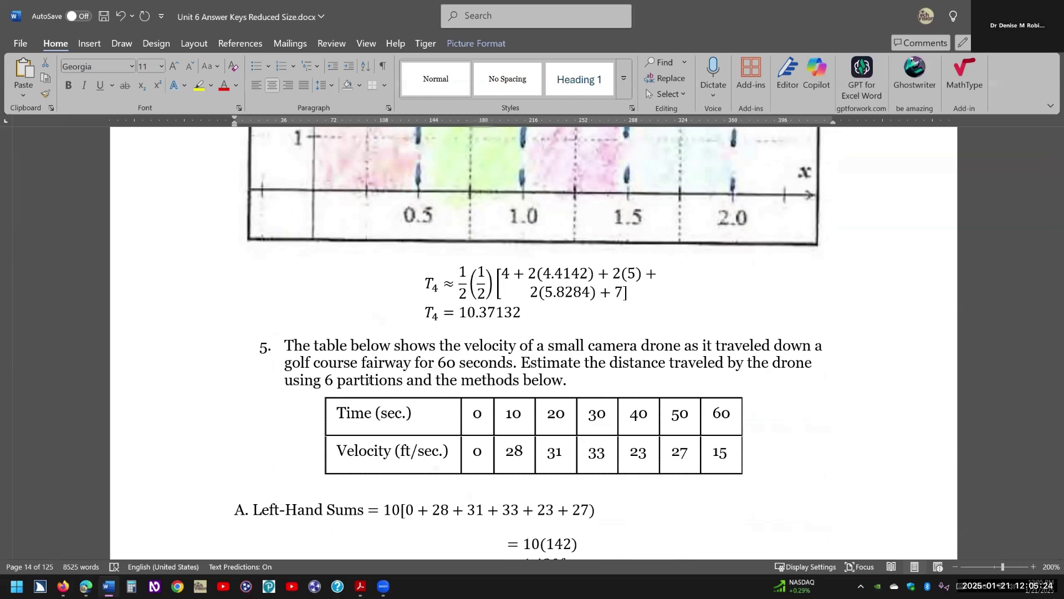
{"action": "scroll", "coordinate": [369, 381], "scroll_direction": "up", "scroll_amount": 3}
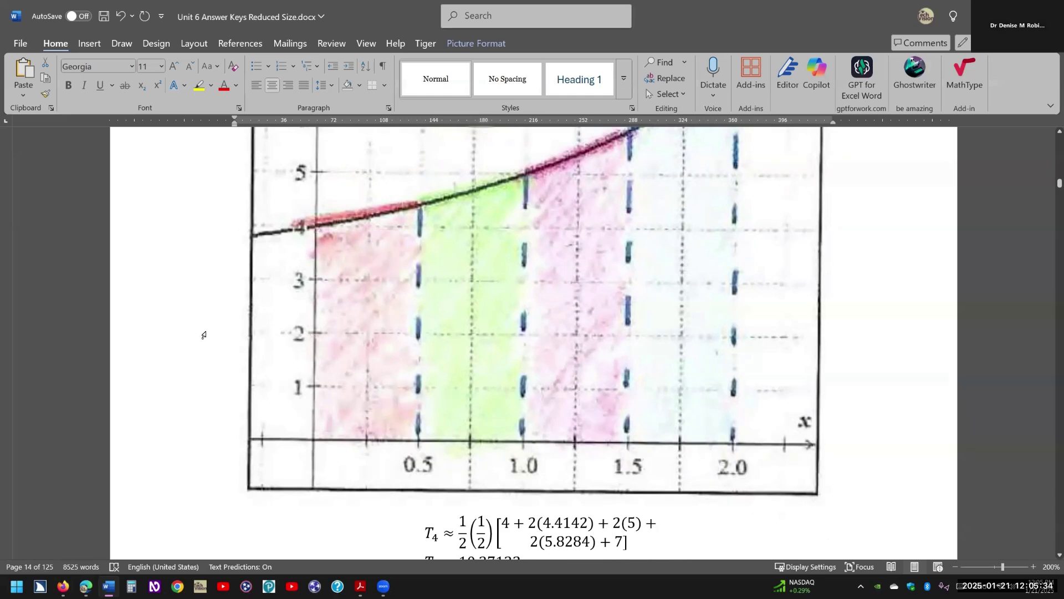
{"action": "scroll", "coordinate": [205, 335], "scroll_direction": "up", "scroll_amount": 5}
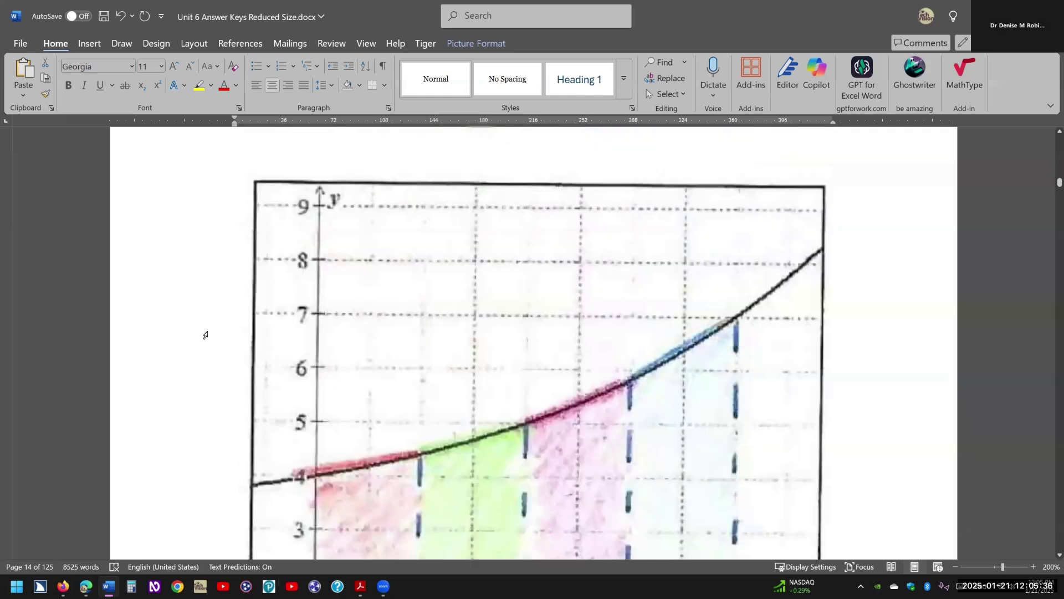
{"action": "scroll", "coordinate": [206, 336], "scroll_direction": "up", "scroll_amount": 10}
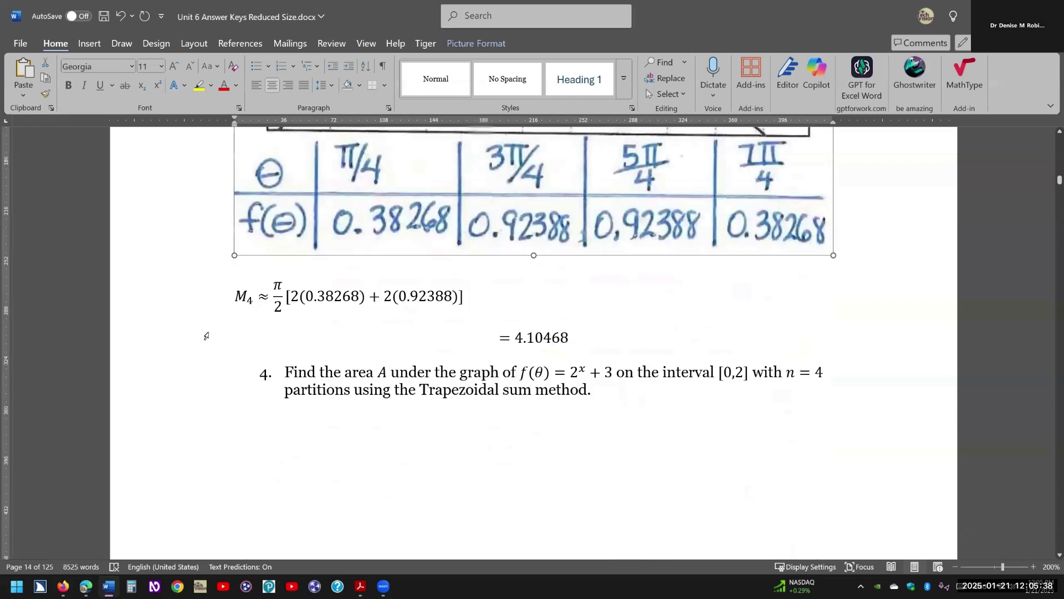
- Switch to Mathkicker in the browser and close the Copilot chat pane
{"action": "key", "text": "alt+Tab"}
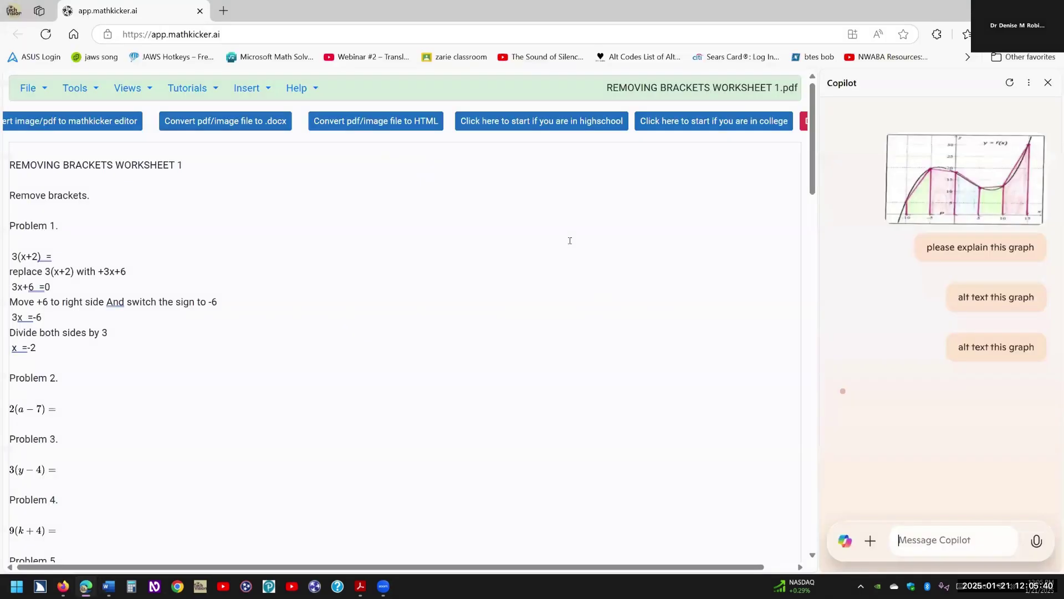
{"action": "left_click", "coordinate": [1043, 82]}
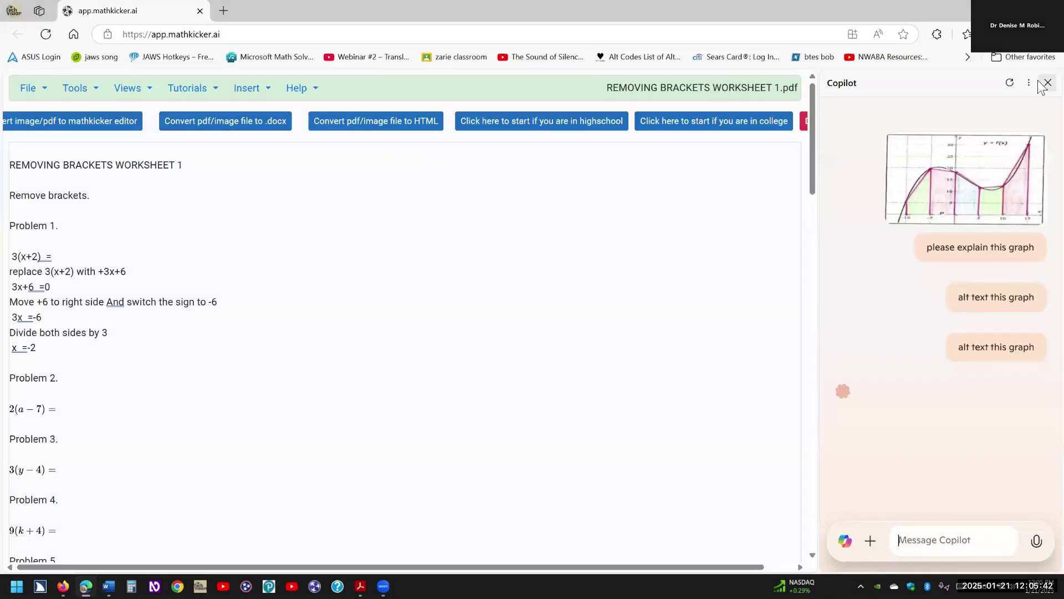